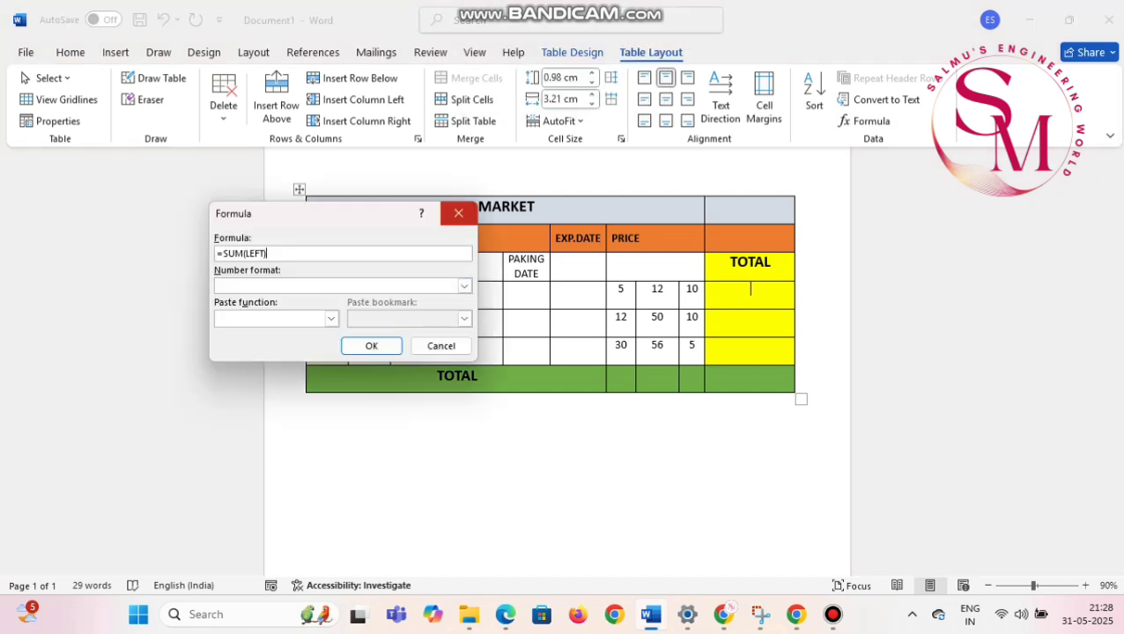
Step: Insert the formula =SUM(LEFT) in the TOTAL cell of the APPLE row
{"action": "left_click", "coordinate": [458, 212]}
{"action": "left_click", "coordinate": [868, 121]}
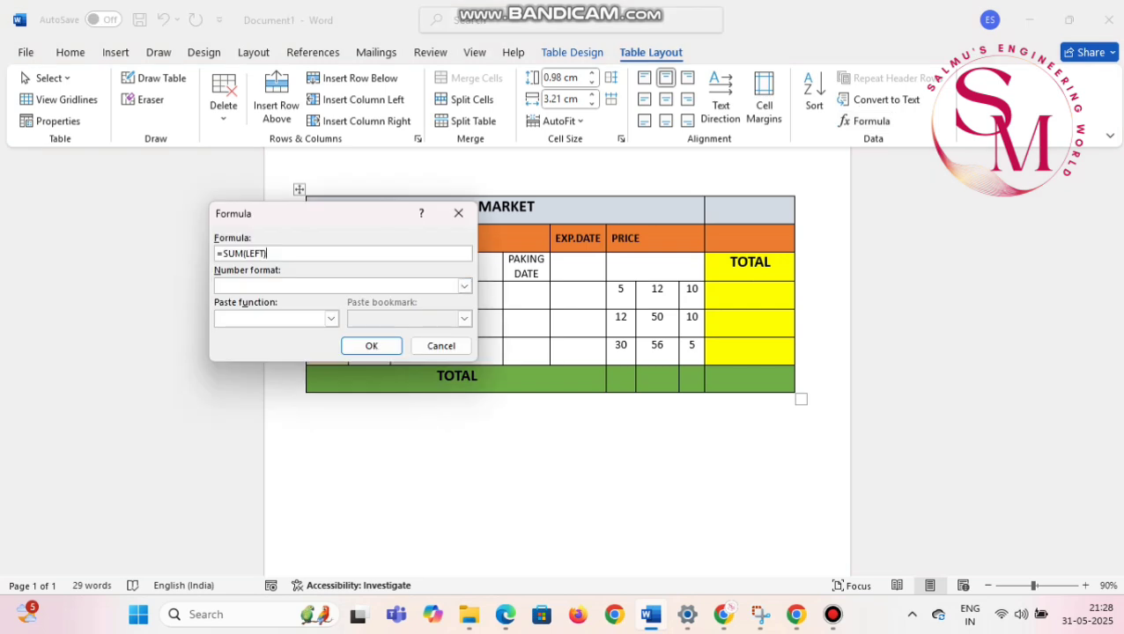
{"action": "left_click", "coordinate": [331, 318]}
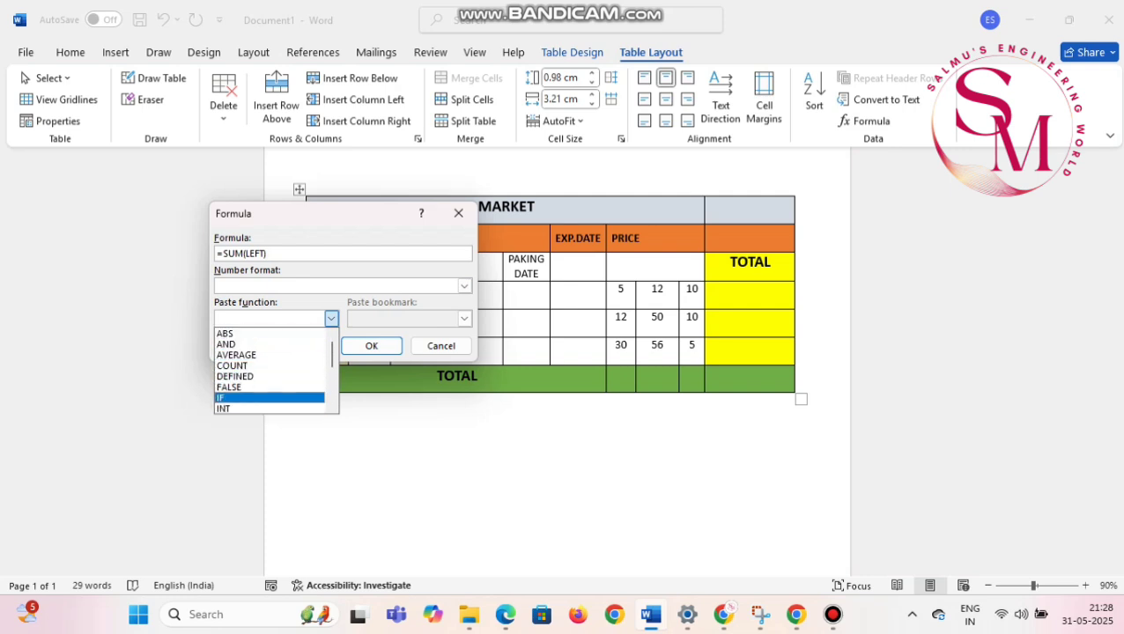
{"action": "left_click", "coordinate": [370, 345]}
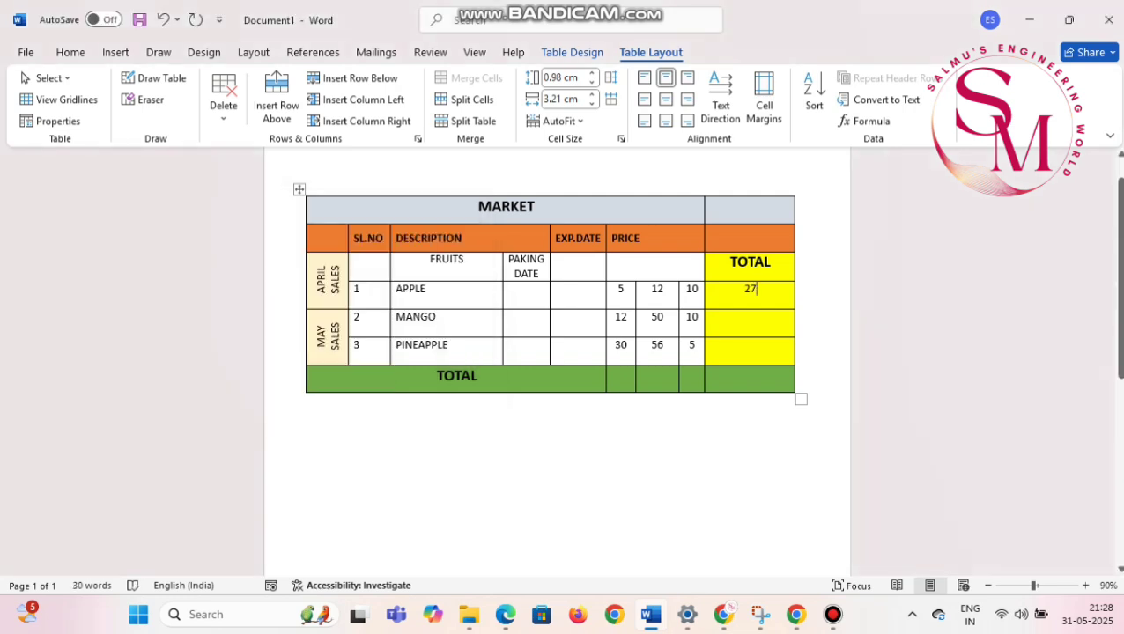
Step: Try the formula =SUM(ABOVE) in the MANGO row's TOTAL cell and undo it
{"action": "left_click_drag", "start_coordinate": [749, 291], "coordinate": [751, 347]}
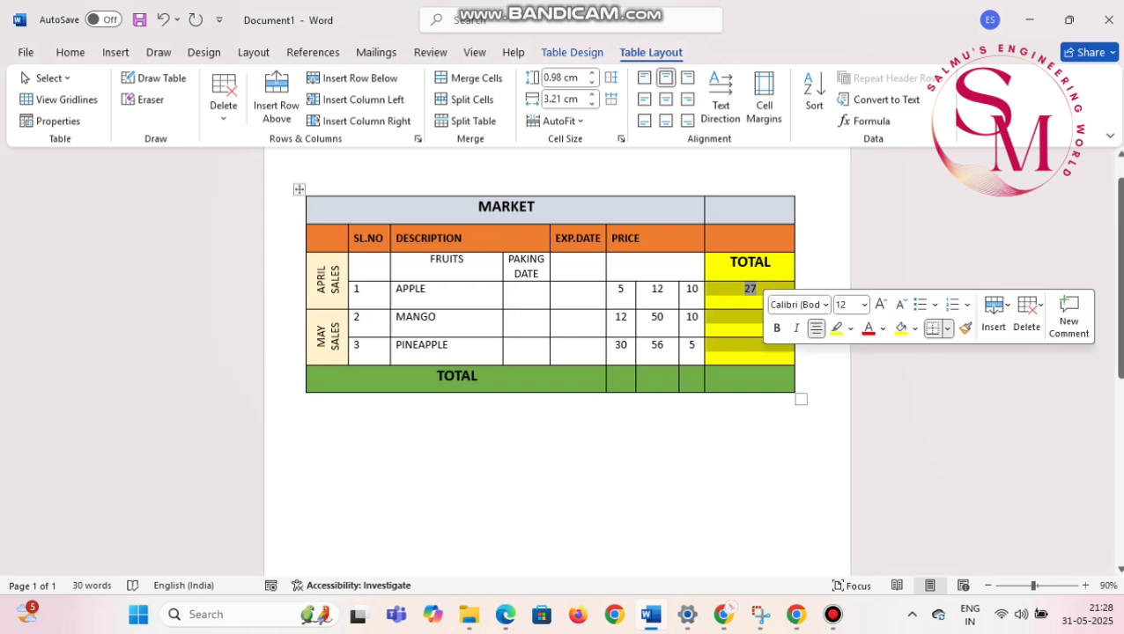
{"action": "left_click", "coordinate": [750, 317]}
{"action": "left_click", "coordinate": [868, 121]}
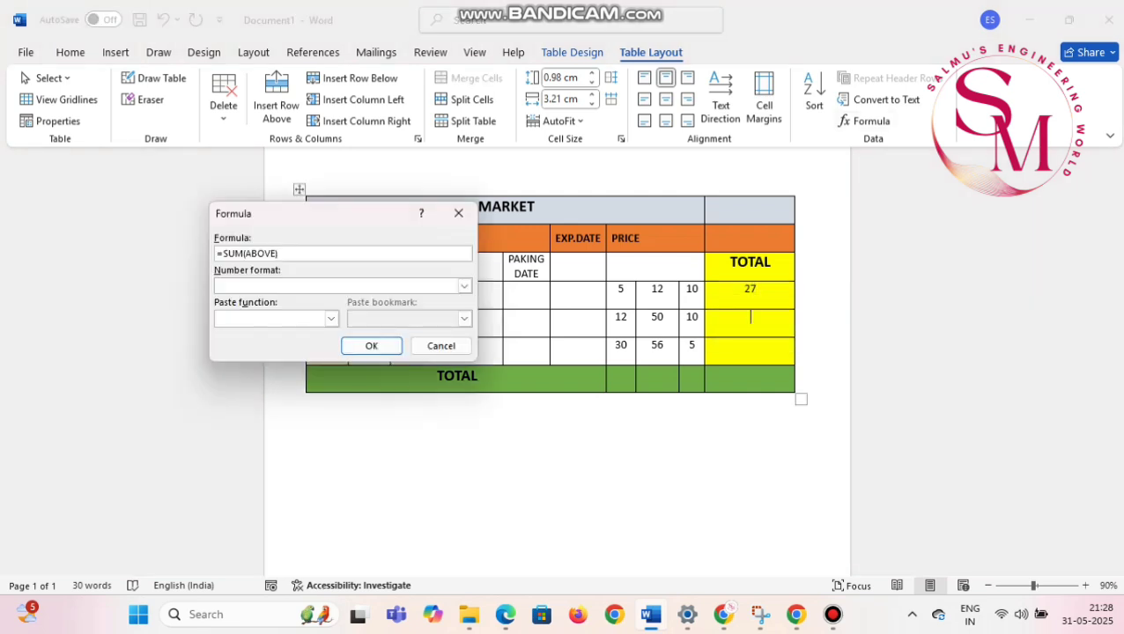
{"action": "key", "text": "Return"}
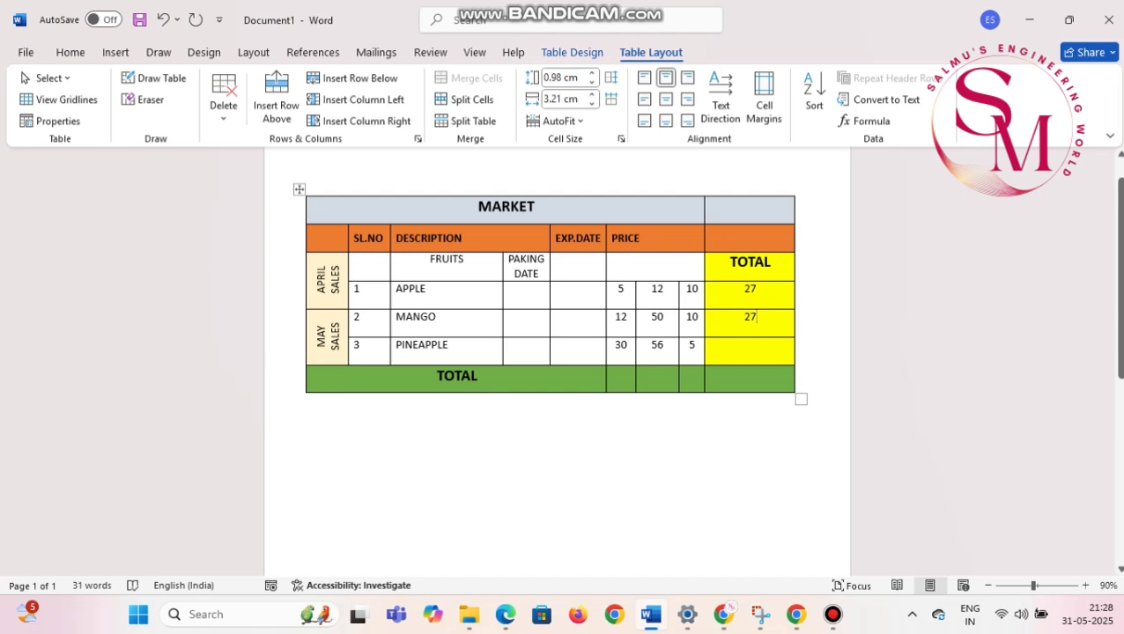
{"action": "key", "text": "ctrl+z"}
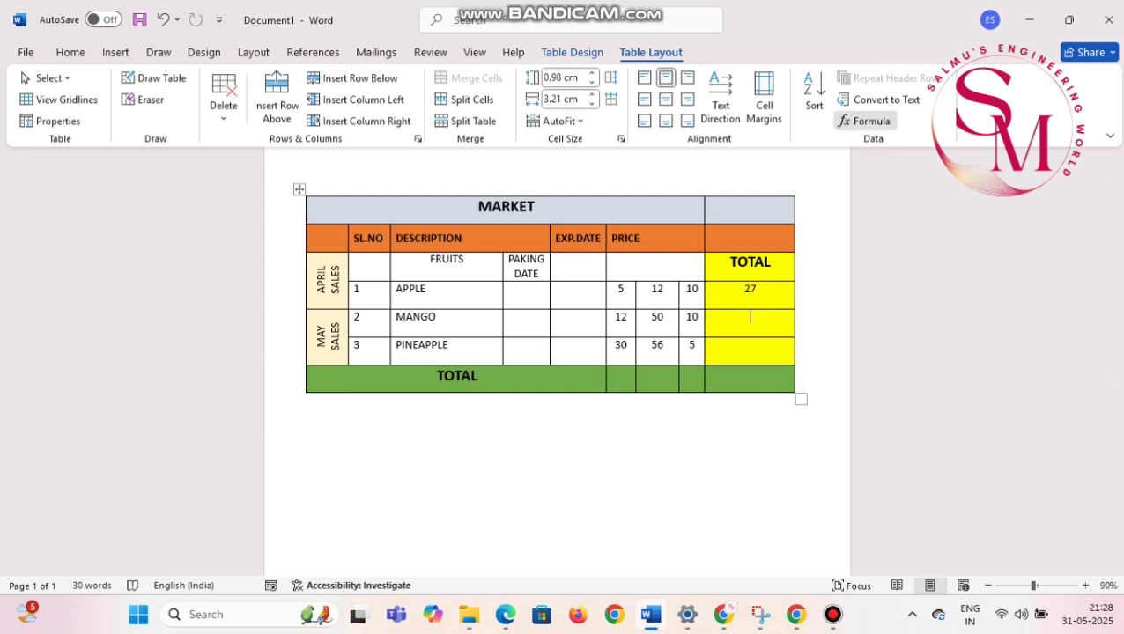
Step: Insert the formula =SUM(LEFT) in the TOTAL cell of the MANGO row
{"action": "left_click", "coordinate": [868, 121]}
{"action": "key", "text": "BackSpace"}
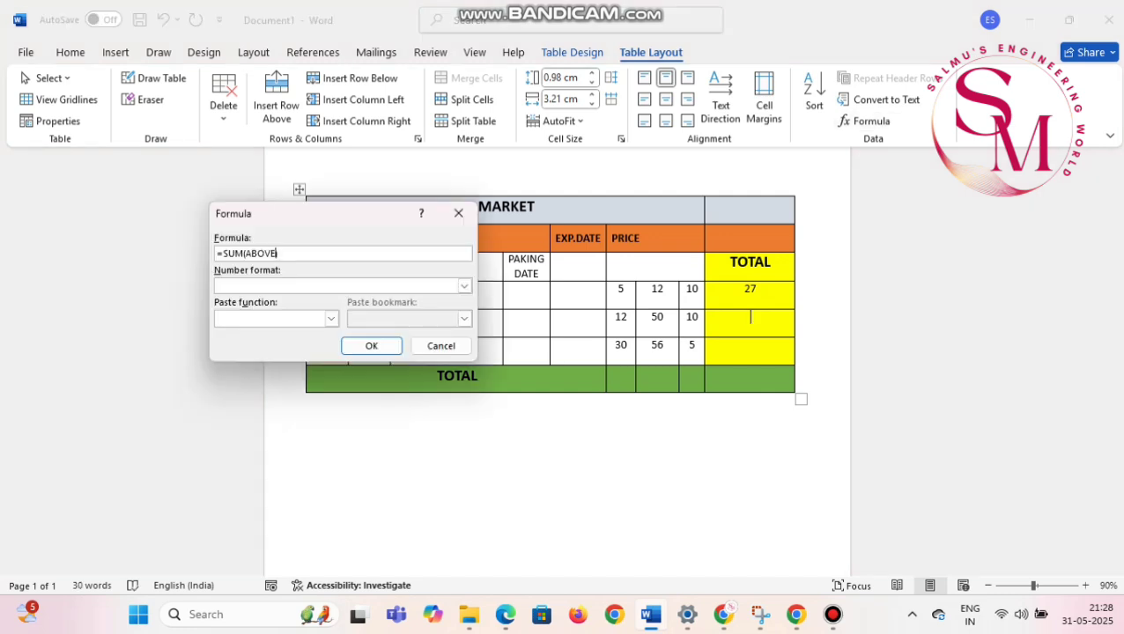
{"action": "key", "text": "BackSpace"}
{"action": "key", "text": "BackSpace"}
{"action": "key", "text": "BackSpace"}
{"action": "key", "text": "BackSpace"}
{"action": "key", "text": "BackSpace"}
{"action": "key", "text": "BackSpace"}
{"action": "type", "text": "LEFT"}
{"action": "key", "text": "Return"}
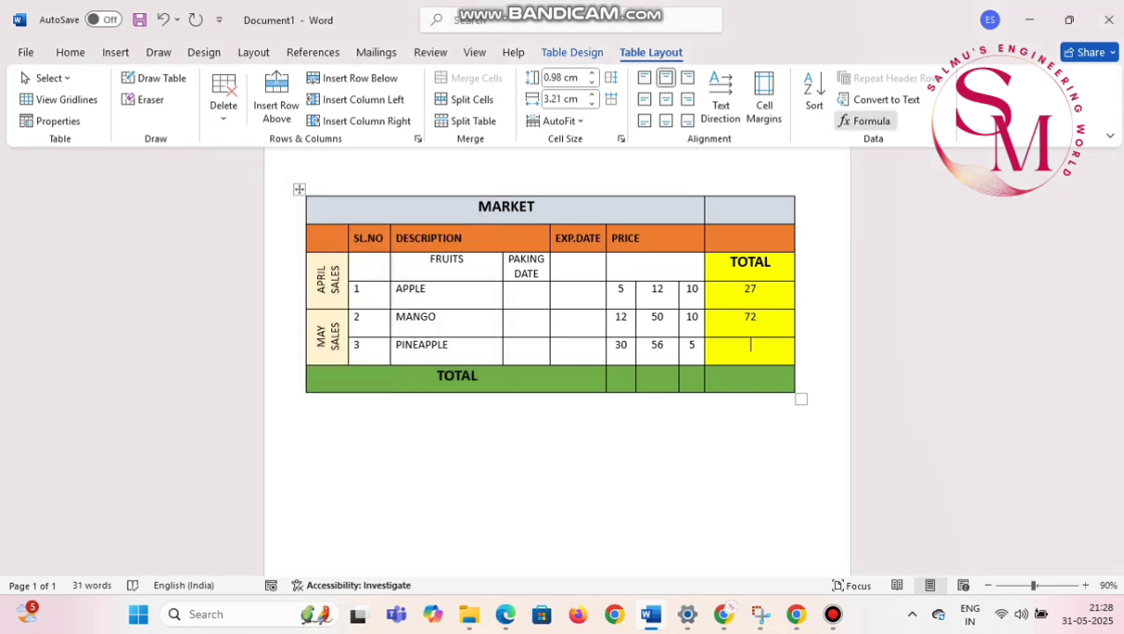
Step: Insert the formula =SUM(LEFT) in the TOTAL cell of the PINEAPPLE row
{"action": "left_click", "coordinate": [868, 121]}
{"action": "key", "text": "BackSpace"}
{"action": "key", "text": "BackSpace"}
{"action": "key", "text": "BackSpace"}
{"action": "key", "text": "BackSpace"}
{"action": "key", "text": "BackSpace"}
{"action": "key", "text": "BackSpace"}
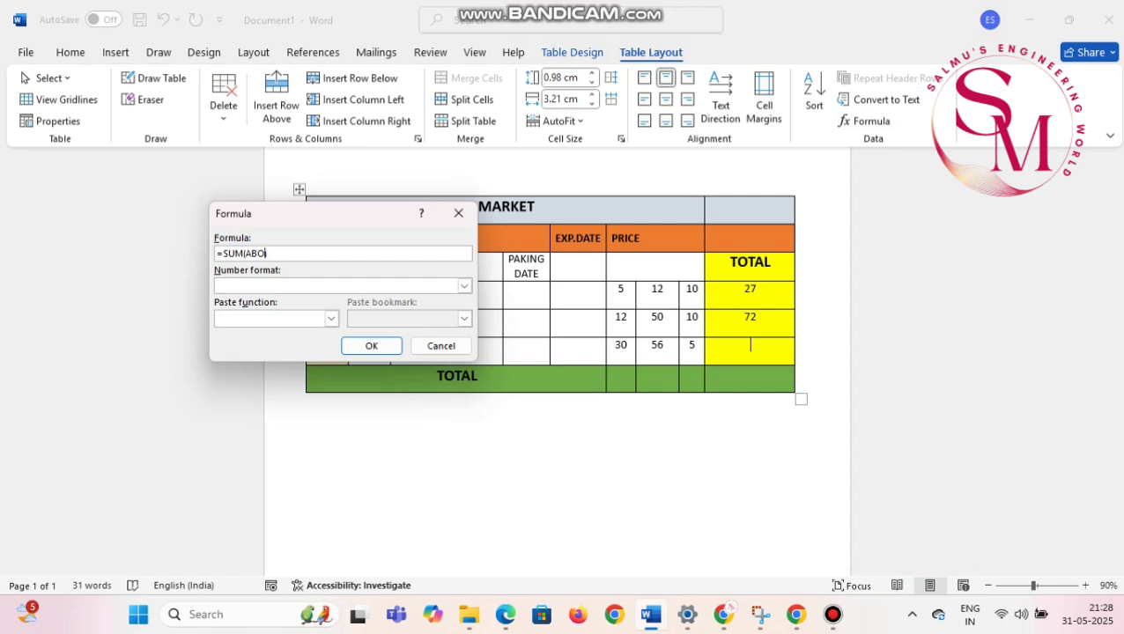
{"action": "type", "text": "LEFT)"}
{"action": "left_click", "coordinate": [371, 346]}
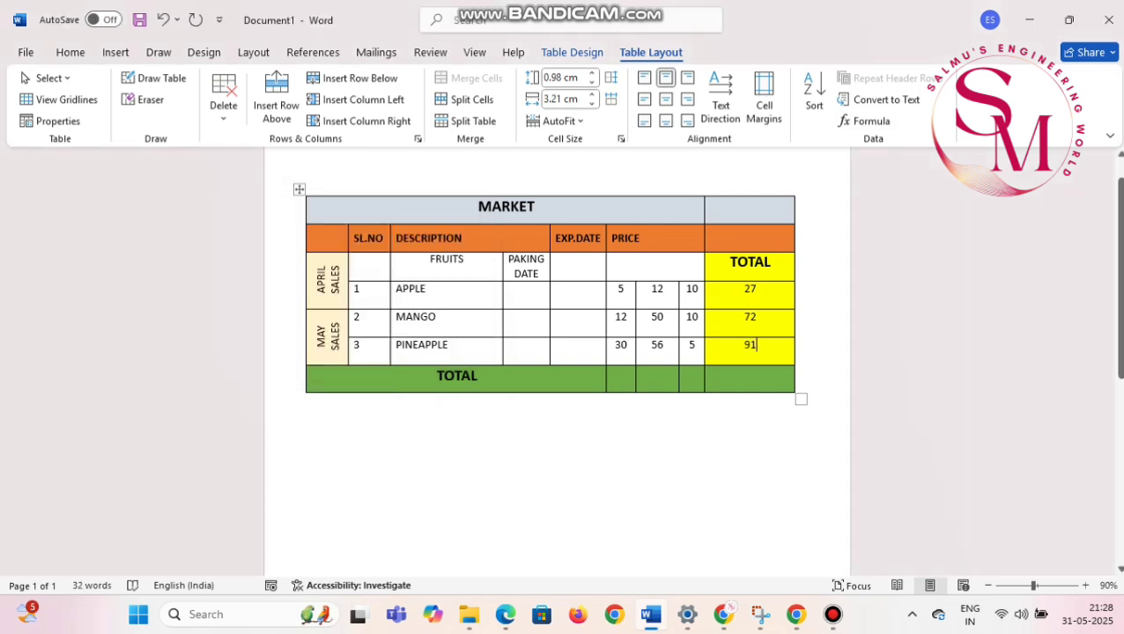
Step: Total each of the three PRICE columns in the green TOTAL row with the formula =SUM(ABOVE)
{"action": "left_click", "coordinate": [614, 374]}
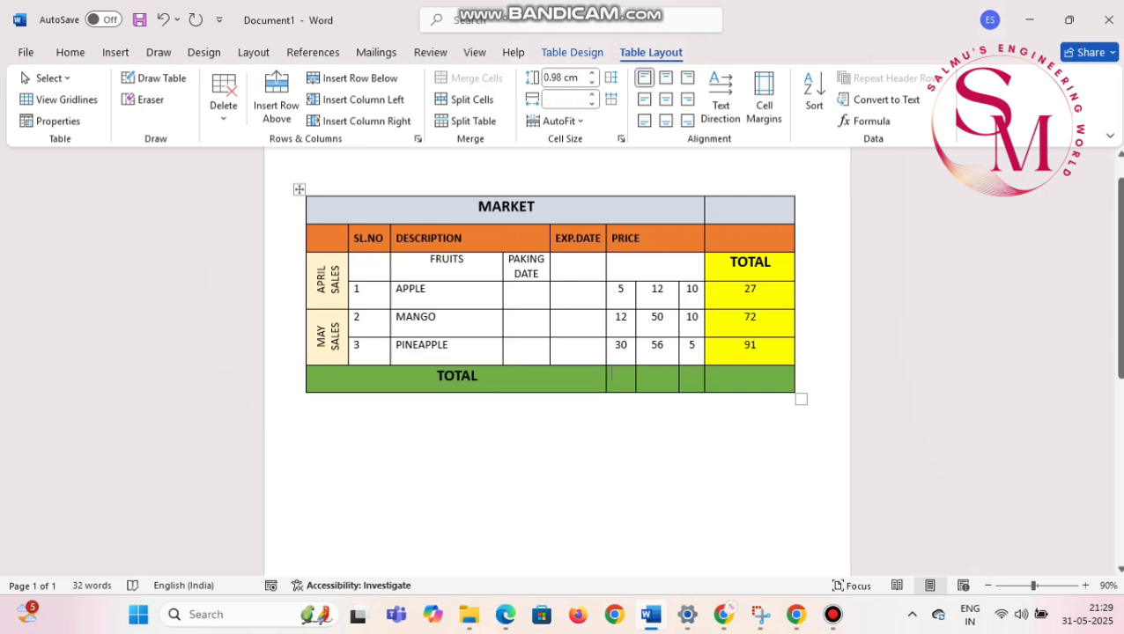
{"action": "left_click", "coordinate": [871, 120]}
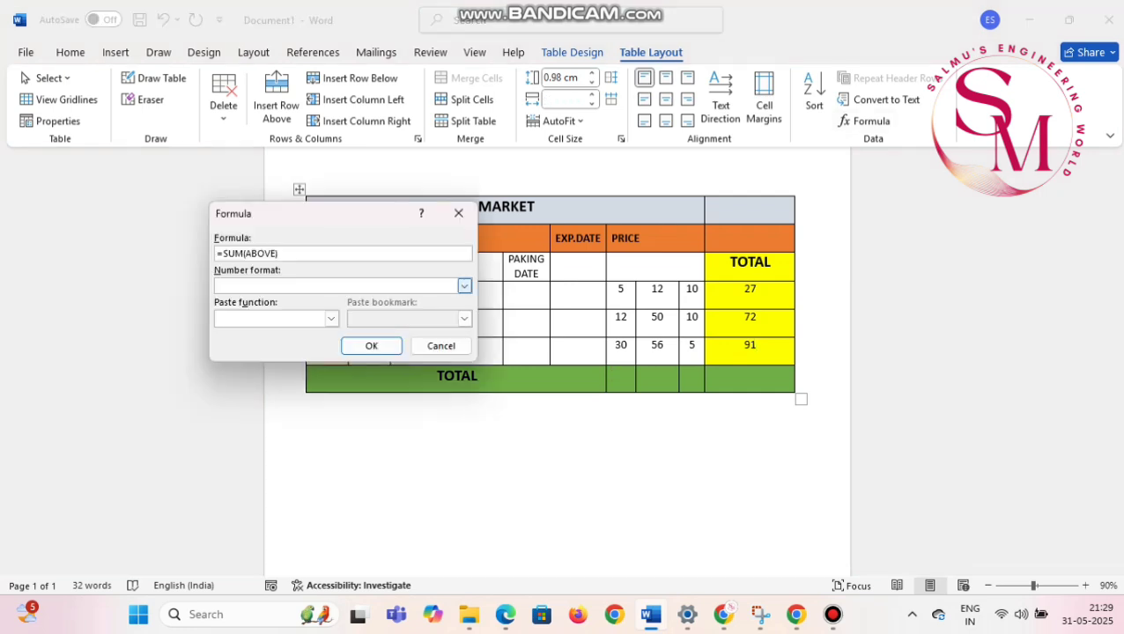
{"action": "left_click", "coordinate": [371, 346]}
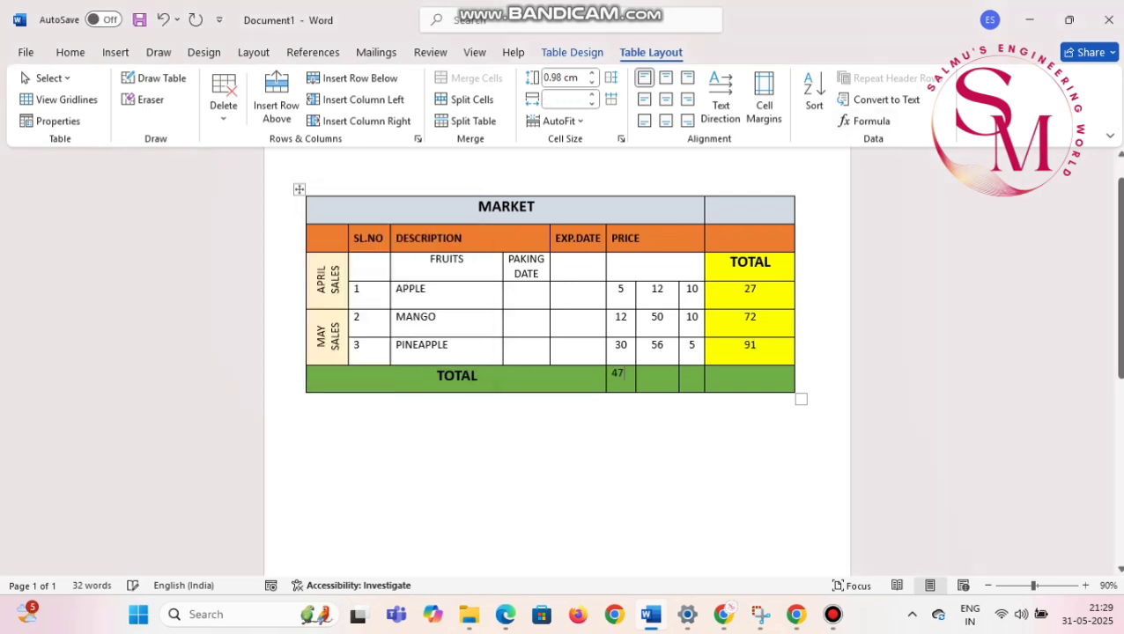
{"action": "left_click", "coordinate": [657, 375]}
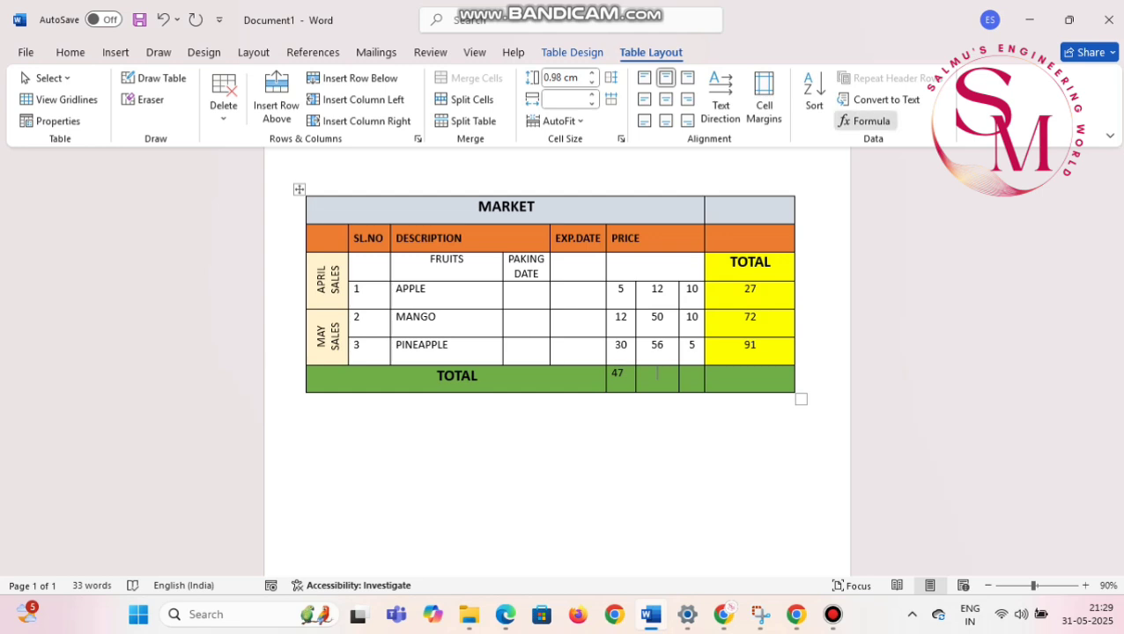
{"action": "left_click", "coordinate": [871, 121]}
{"action": "left_click", "coordinate": [370, 345]}
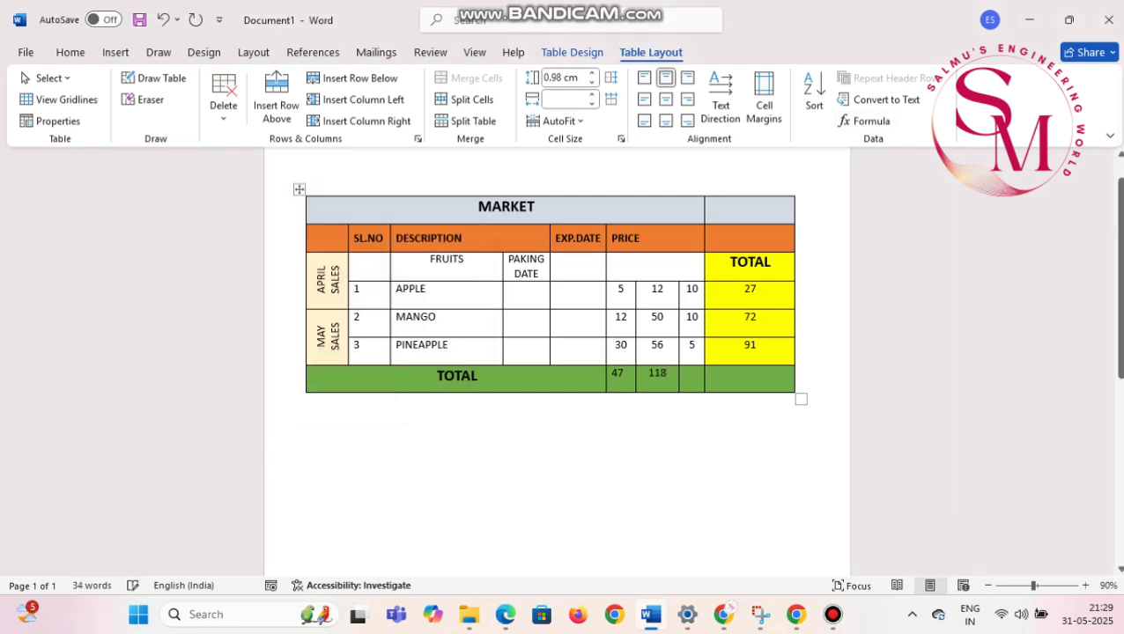
{"action": "left_click", "coordinate": [691, 375]}
{"action": "left_click", "coordinate": [871, 121]}
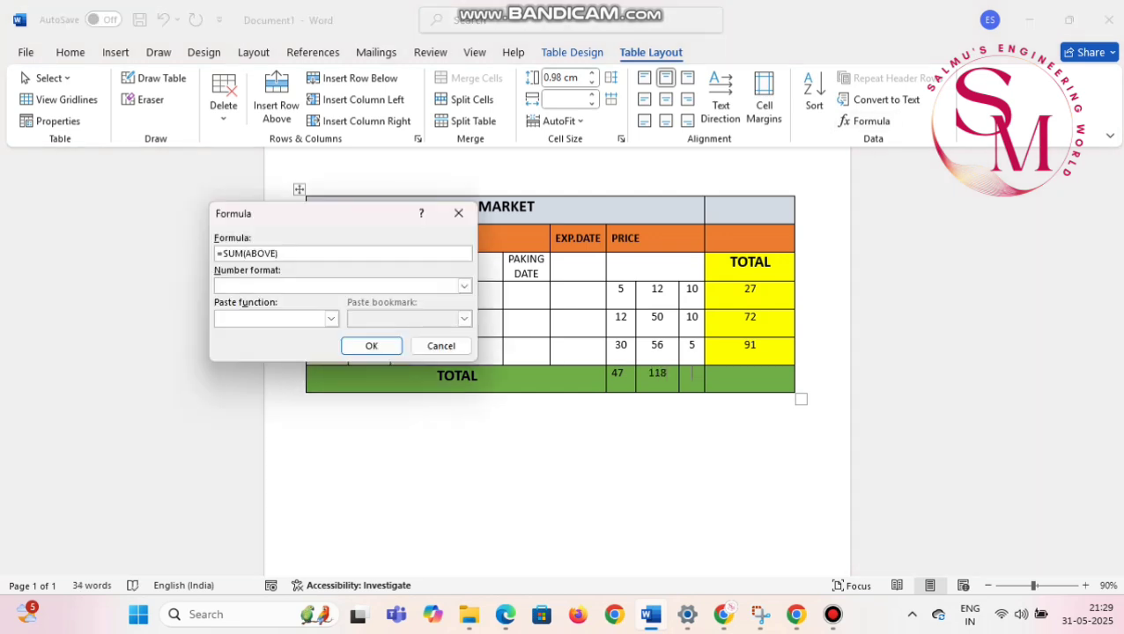
{"action": "left_click", "coordinate": [372, 345]}
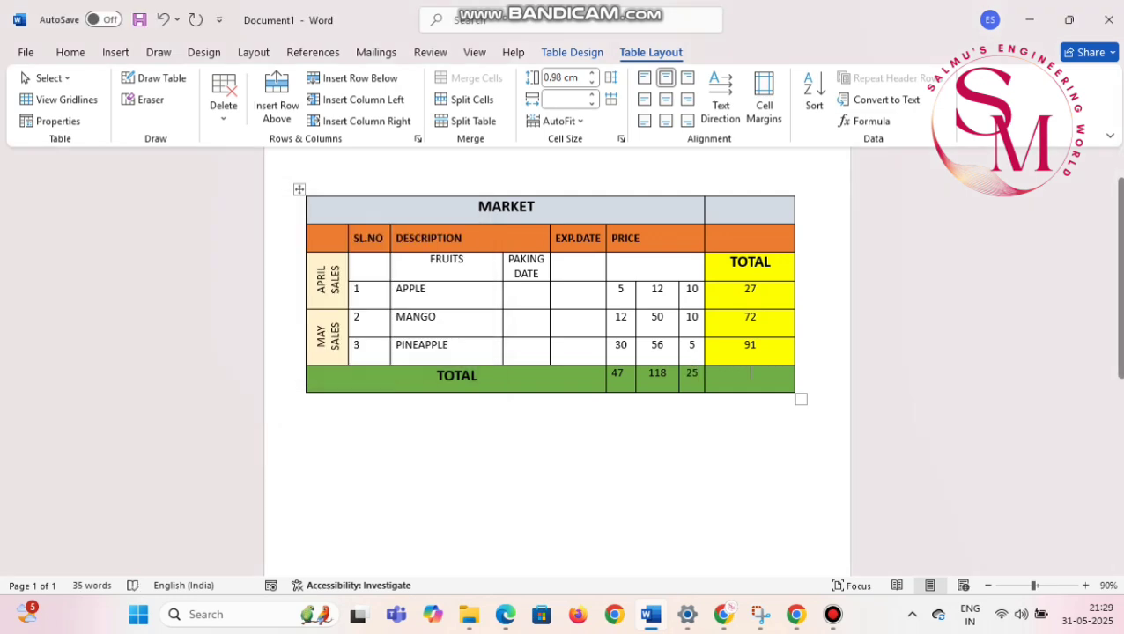
Step: Try the formula =SUM(RIGHT) in the last cell of the green TOTAL row
{"action": "left_click", "coordinate": [871, 121]}
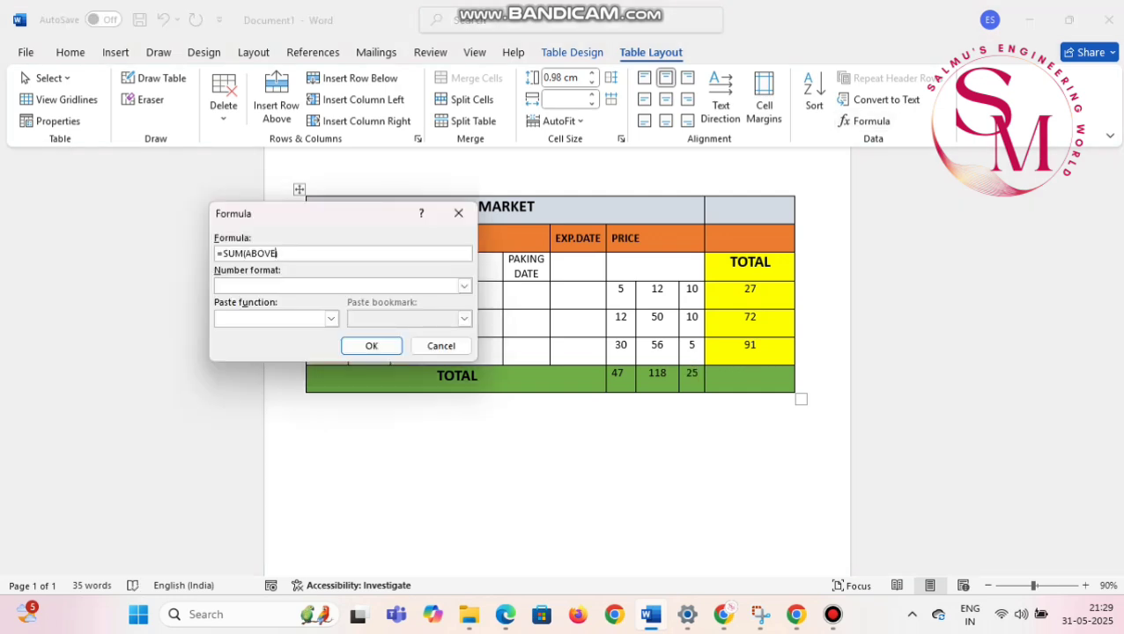
{"action": "key", "text": "BackSpace"}
{"action": "key", "text": "BackSpace"}
{"action": "key", "text": "BackSpace"}
{"action": "key", "text": "BackSpace"}
{"action": "key", "text": "BackSpace"}
{"action": "key", "text": "BackSpace"}
{"action": "type", "text": "RIGHT"}
{"action": "key", "text": "Return"}
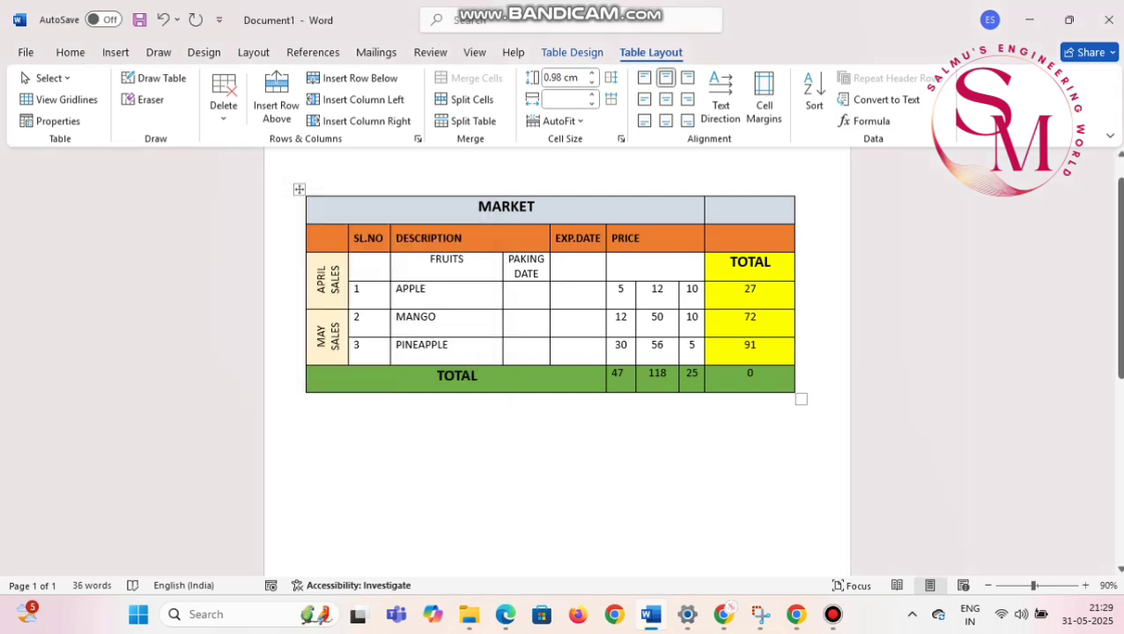
Step: Delete the formula result from the last cell of the green TOTAL row
{"action": "left_click", "coordinate": [335, 426]}
{"action": "key", "text": "Up"}
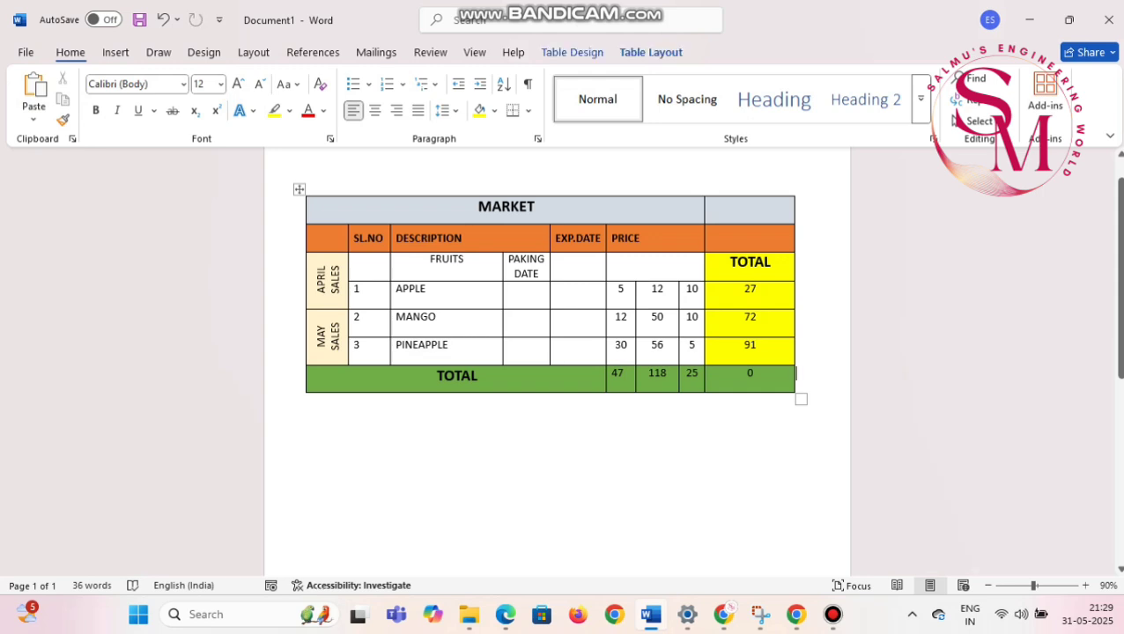
{"action": "double_click", "coordinate": [750, 373]}
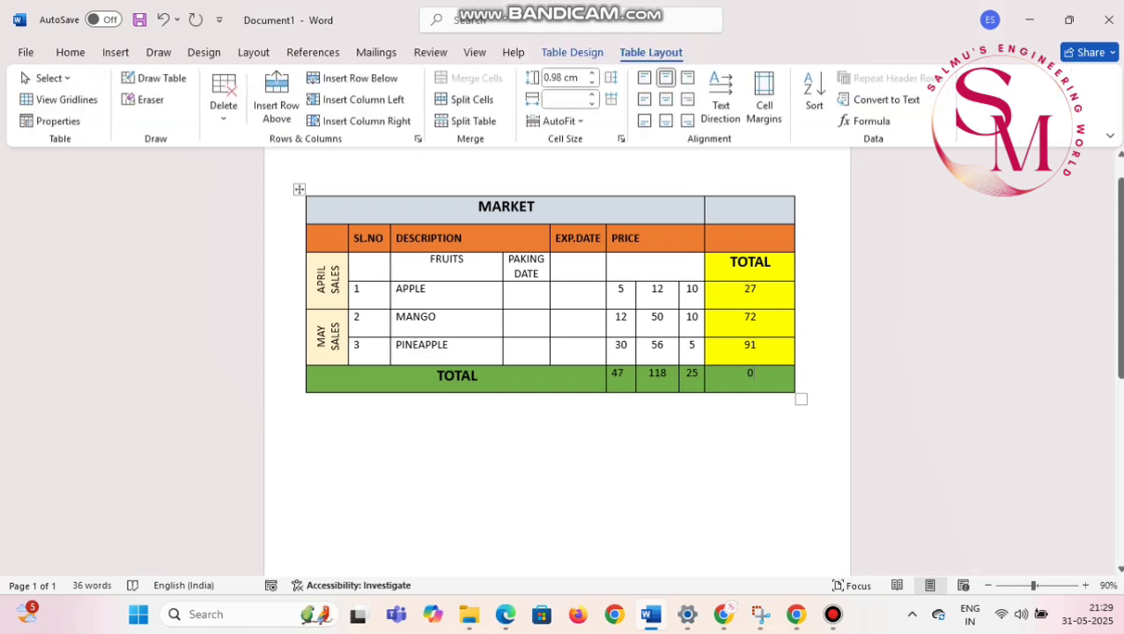
{"action": "key", "text": "Delete"}
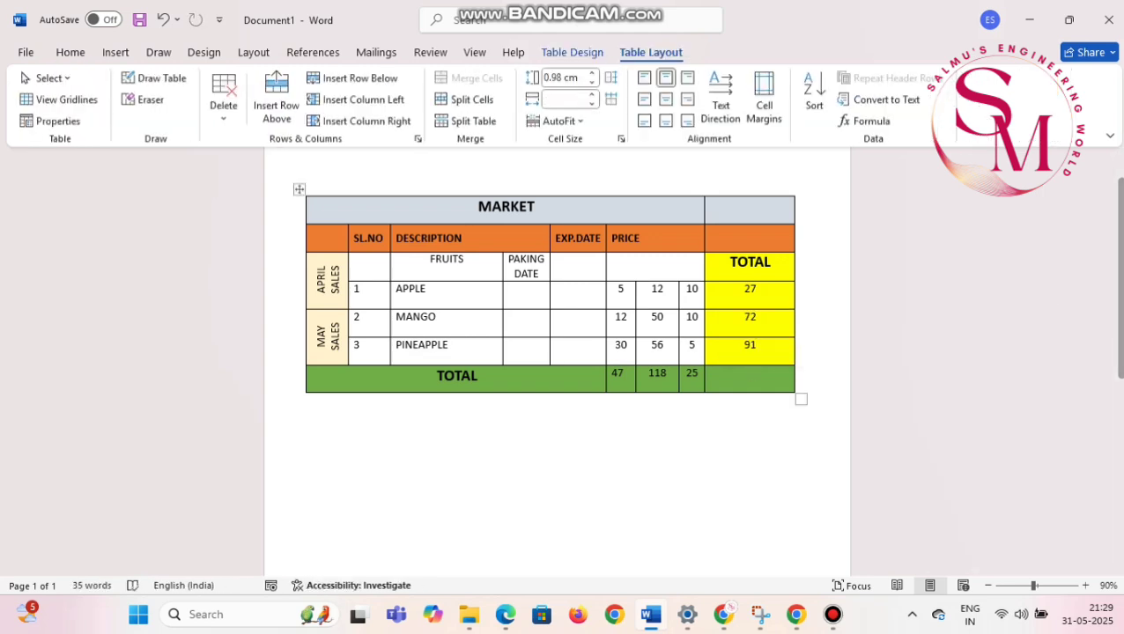
Step: Insert the formula =SUM(LEFT) in the last cell of the green TOTAL row for the grand total
{"action": "left_click", "coordinate": [871, 121]}
{"action": "key", "text": "BackSpace"}
{"action": "key", "text": "BackSpace"}
{"action": "key", "text": "BackSpace"}
{"action": "key", "text": "BackSpace"}
{"action": "key", "text": "BackSpace"}
{"action": "key", "text": "BackSpace"}
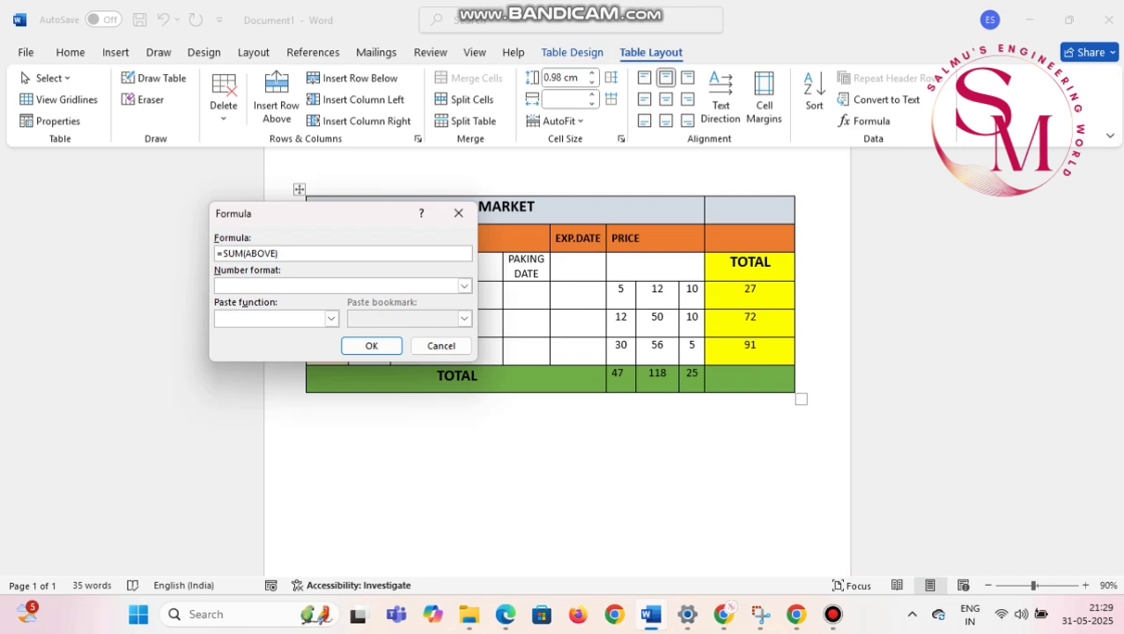
{"action": "type", "text": "LEFT"}
{"action": "left_click", "coordinate": [371, 346]}
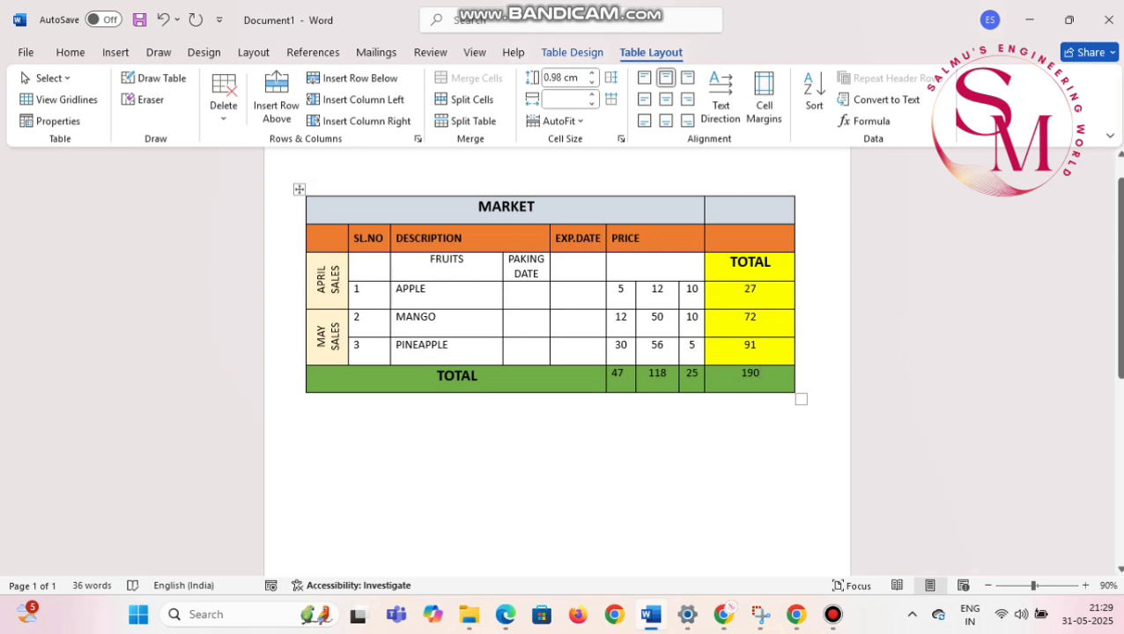
Step: Open Calculator and add 47 + 118 + 25 to check the grand total
{"action": "key", "text": "super+s"}
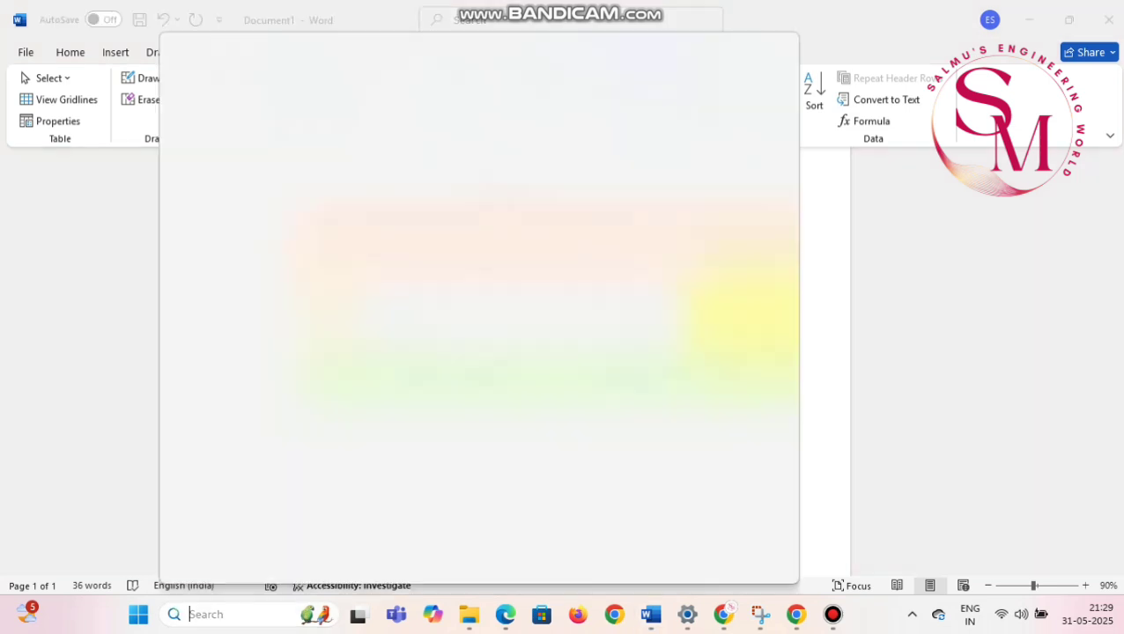
{"action": "type", "text": "CA"}
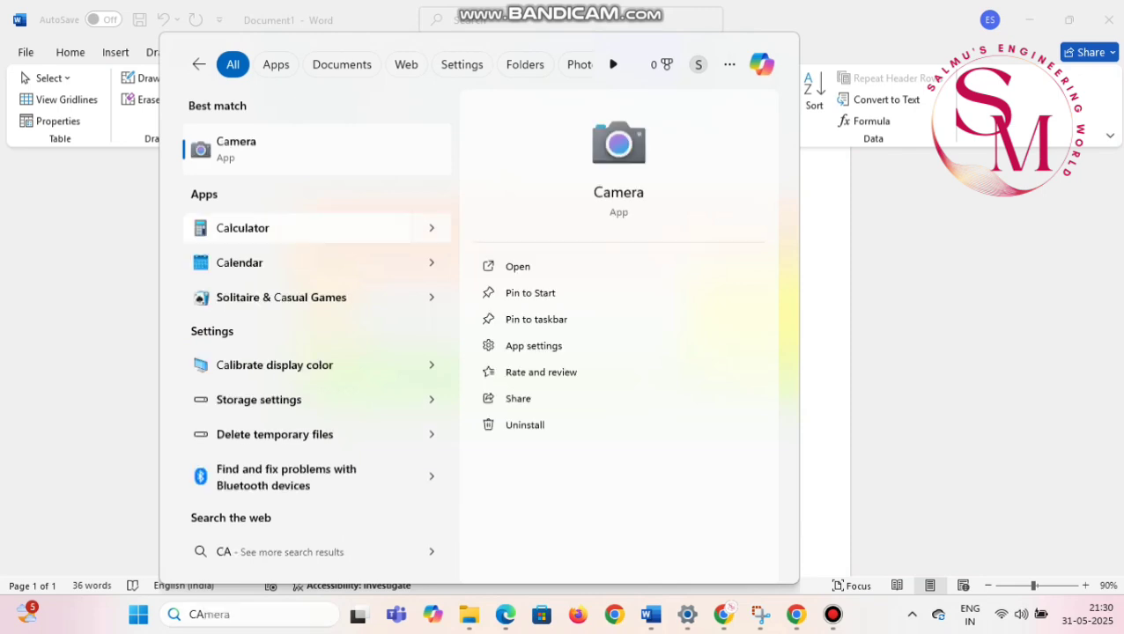
{"action": "left_click", "coordinate": [242, 227]}
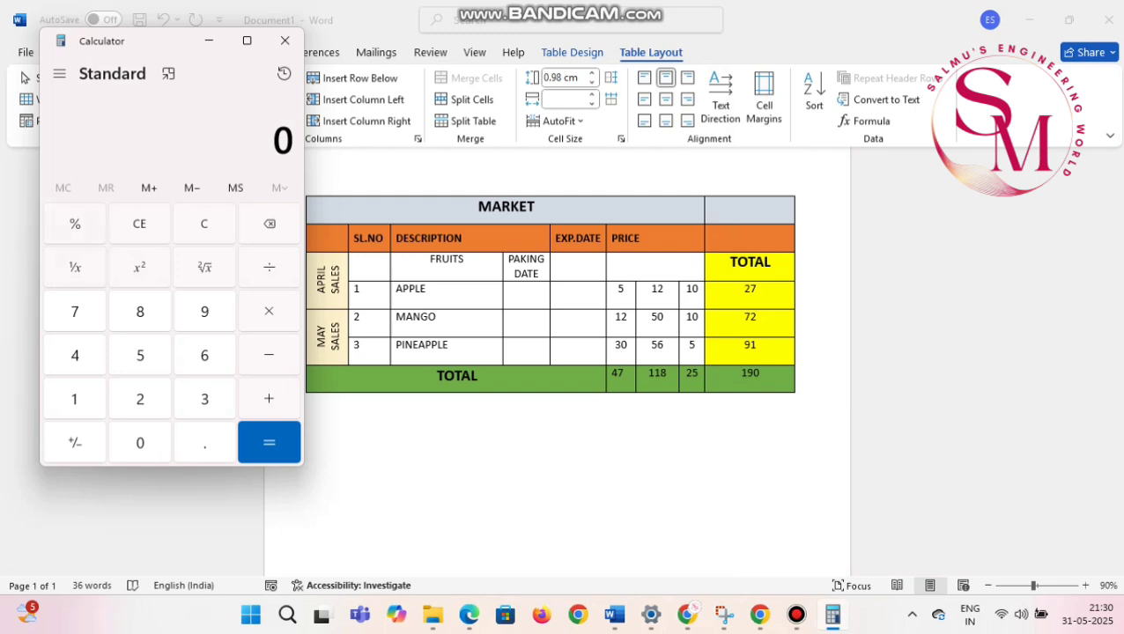
{"action": "type", "text": "47"}
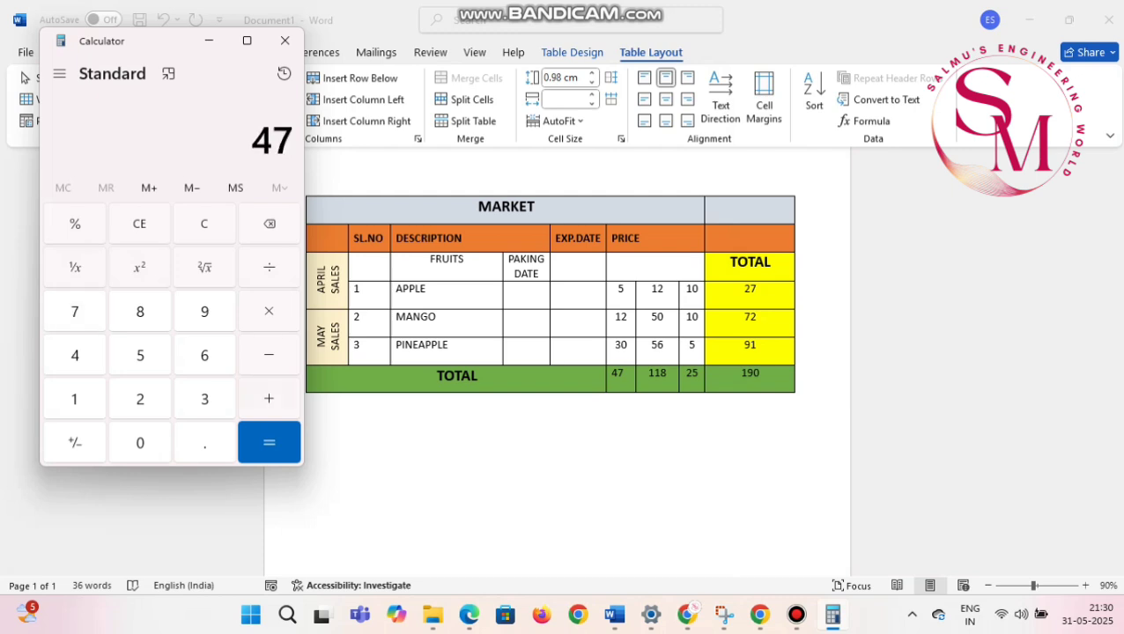
{"action": "key", "text": "plus"}
{"action": "type", "text": "118"}
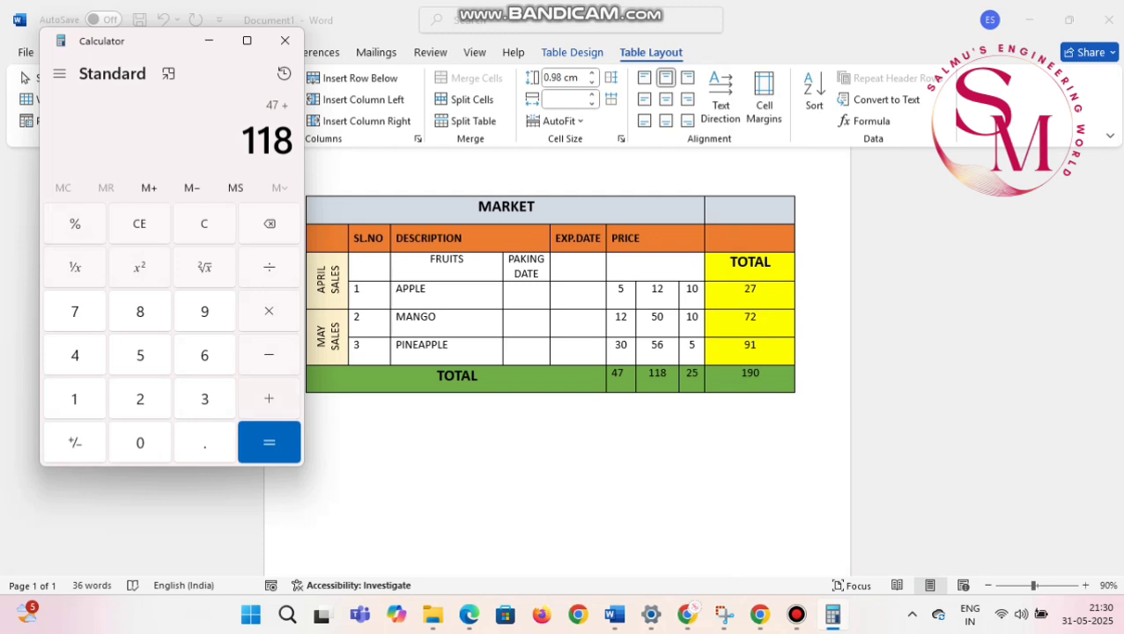
{"action": "key", "text": "plus"}
{"action": "type", "text": "25"}
{"action": "key", "text": "Return"}
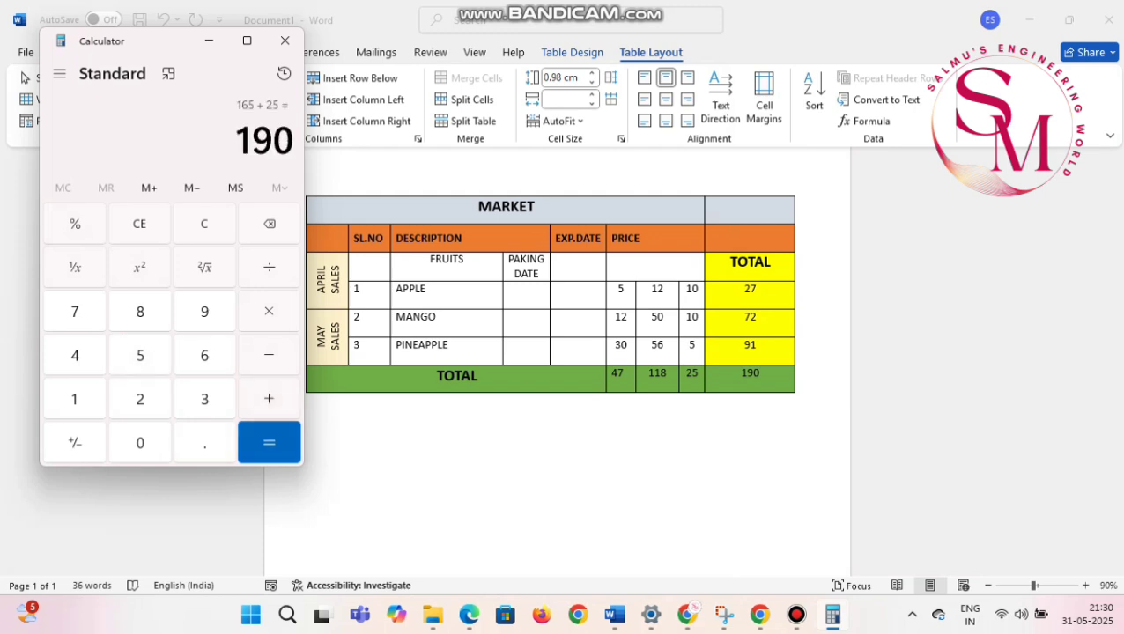
Step: Switch back to Word and split the last cell of the green TOTAL row into 1 column and 2 rows
{"action": "left_click", "coordinate": [760, 374]}
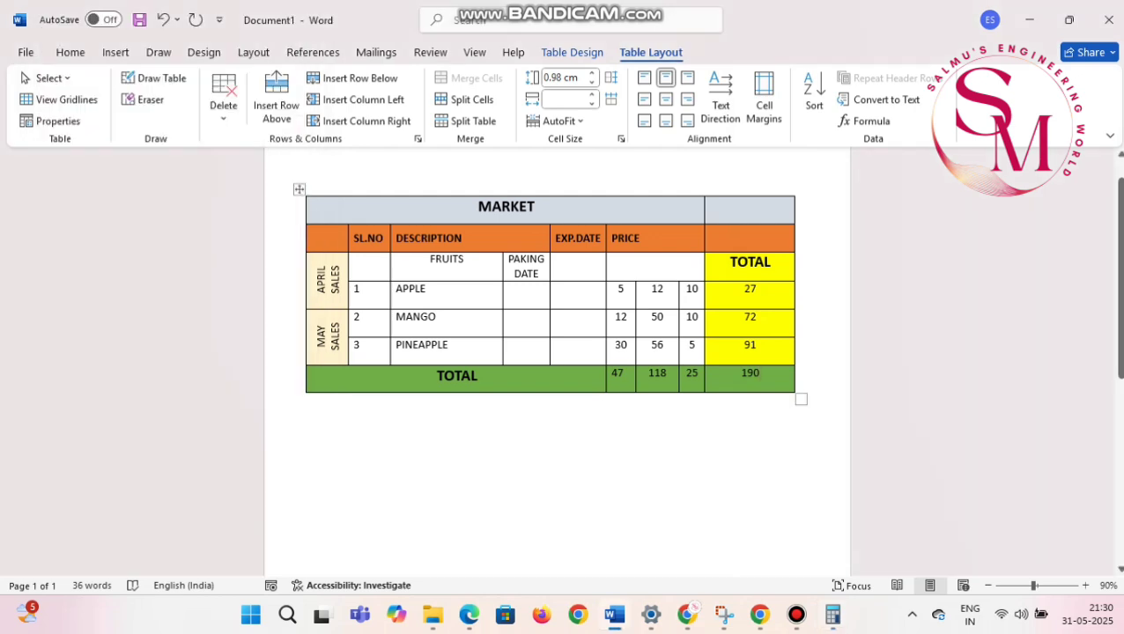
{"action": "right_click", "coordinate": [768, 373]}
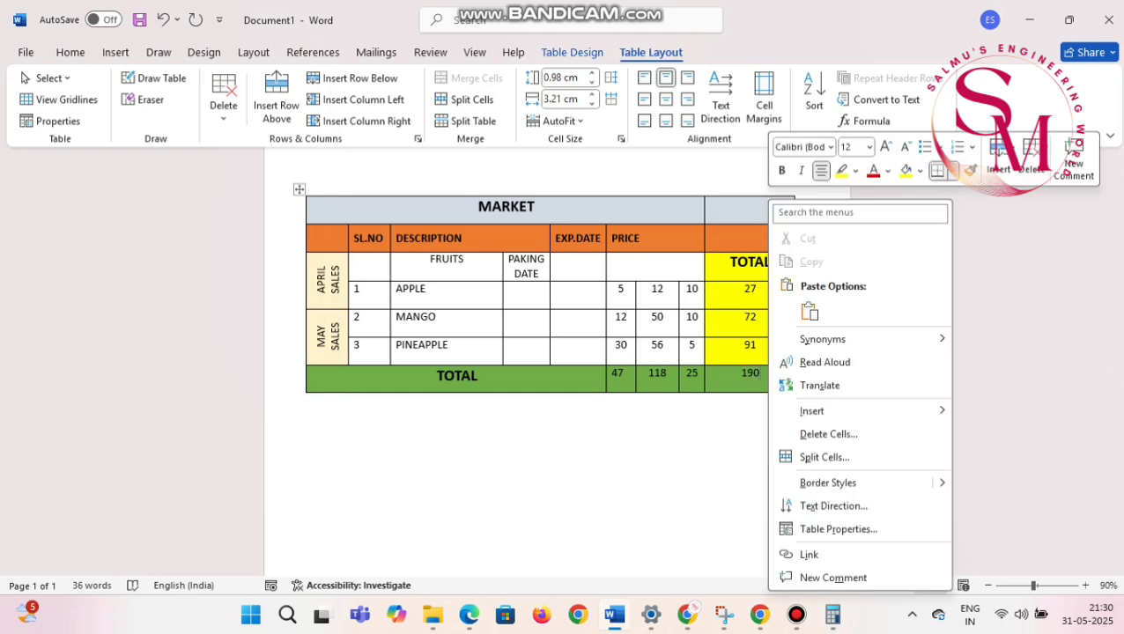
{"action": "left_click", "coordinate": [759, 374]}
{"action": "double_click", "coordinate": [752, 374]}
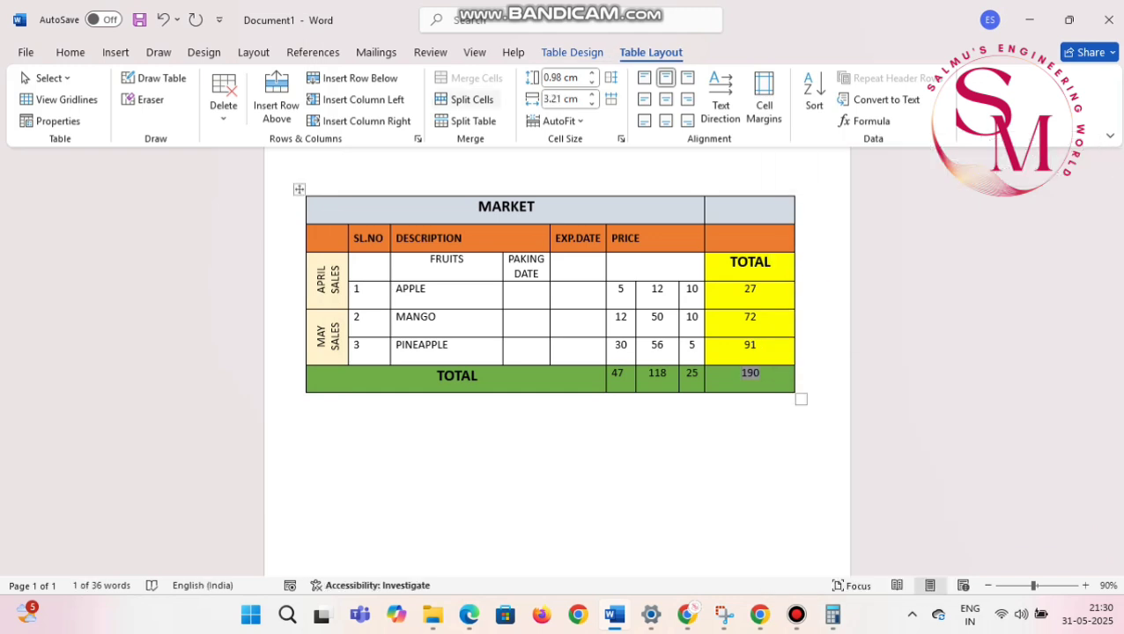
{"action": "left_click", "coordinate": [469, 99]}
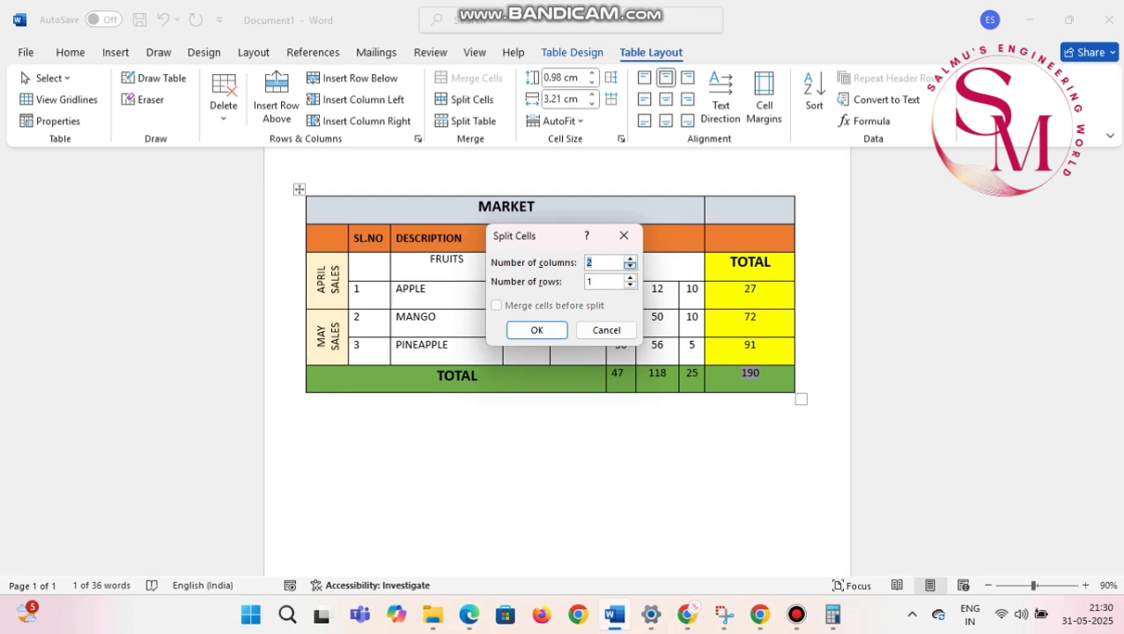
{"action": "left_click", "coordinate": [629, 266]}
{"action": "left_click", "coordinate": [630, 277]}
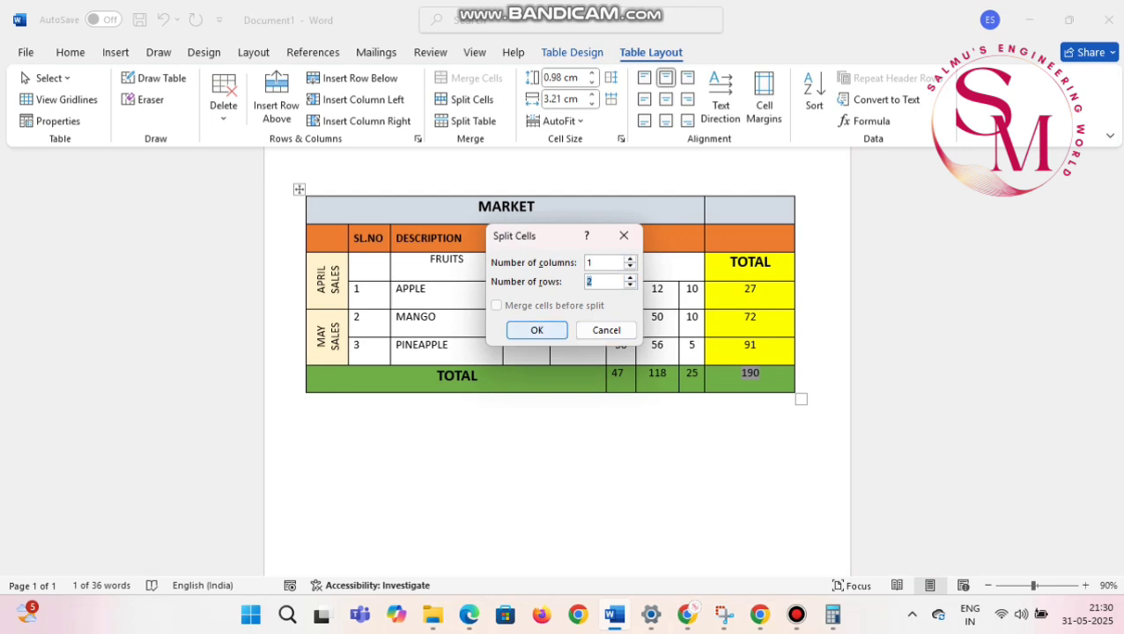
{"action": "left_click", "coordinate": [536, 329]}
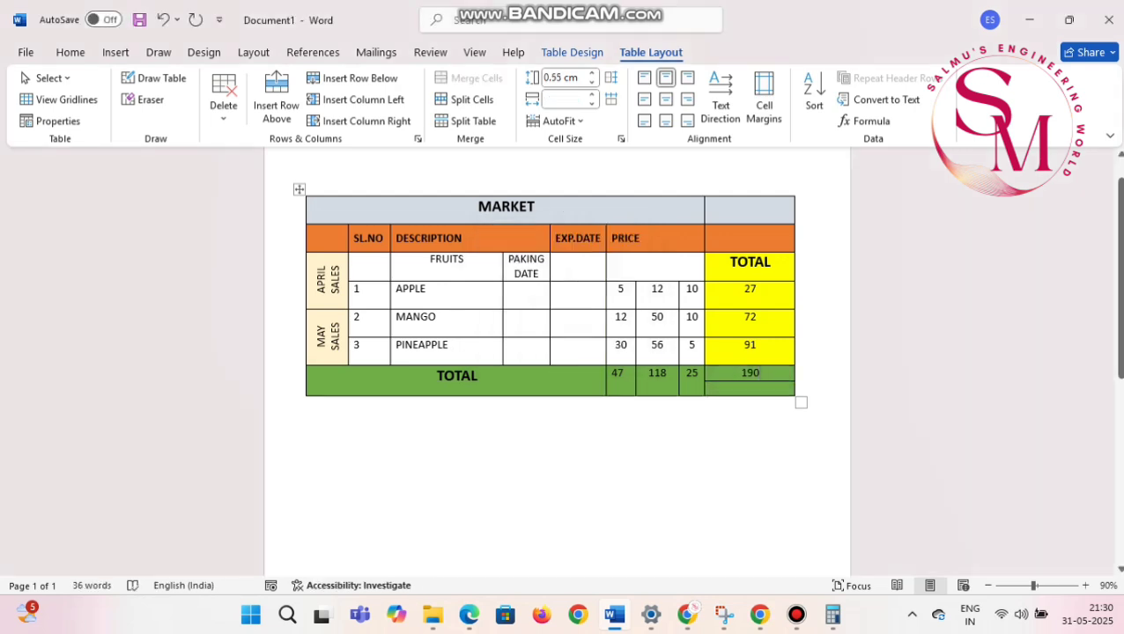
Step: Copy the grand total from the upper half of the split cell into the empty lower half
{"action": "double_click", "coordinate": [750, 373]}
{"action": "key", "text": "ctrl+c"}
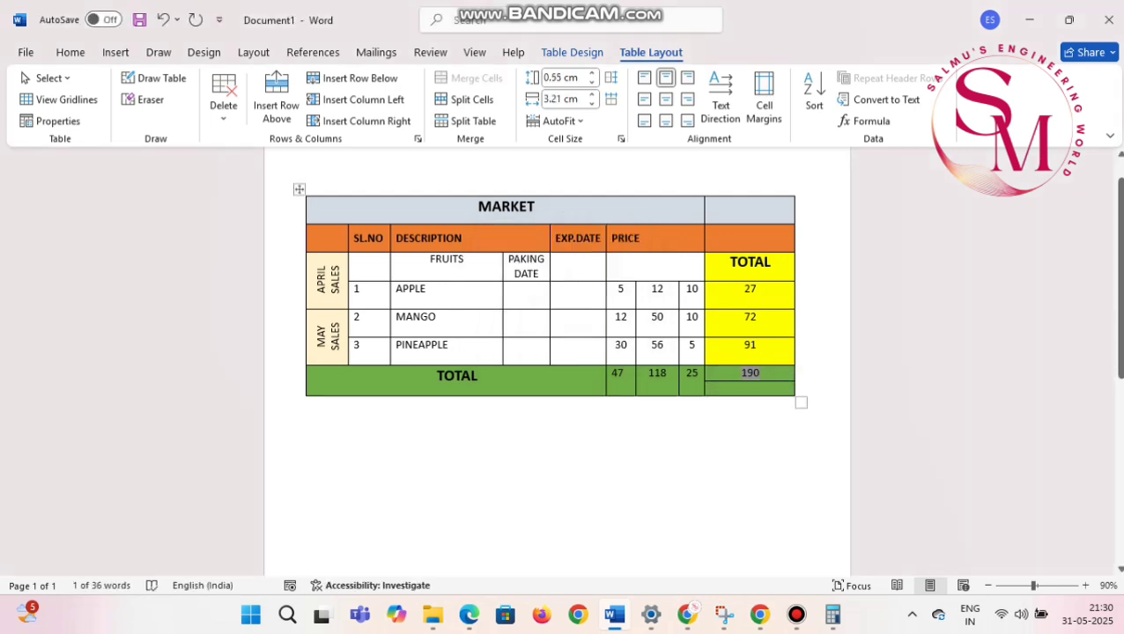
{"action": "left_click", "coordinate": [751, 389]}
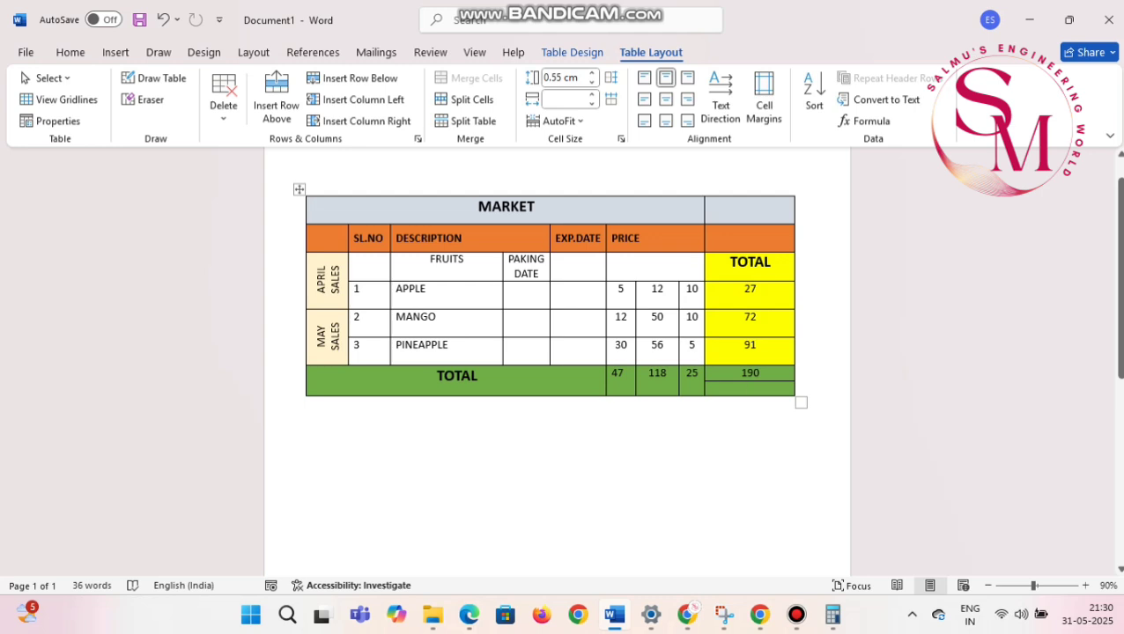
{"action": "key", "text": "ctrl+v"}
Step: Try the formula =SUM(ABOVE) in place of the value in the upper half of the split cell, and delete its result
{"action": "double_click", "coordinate": [750, 372]}
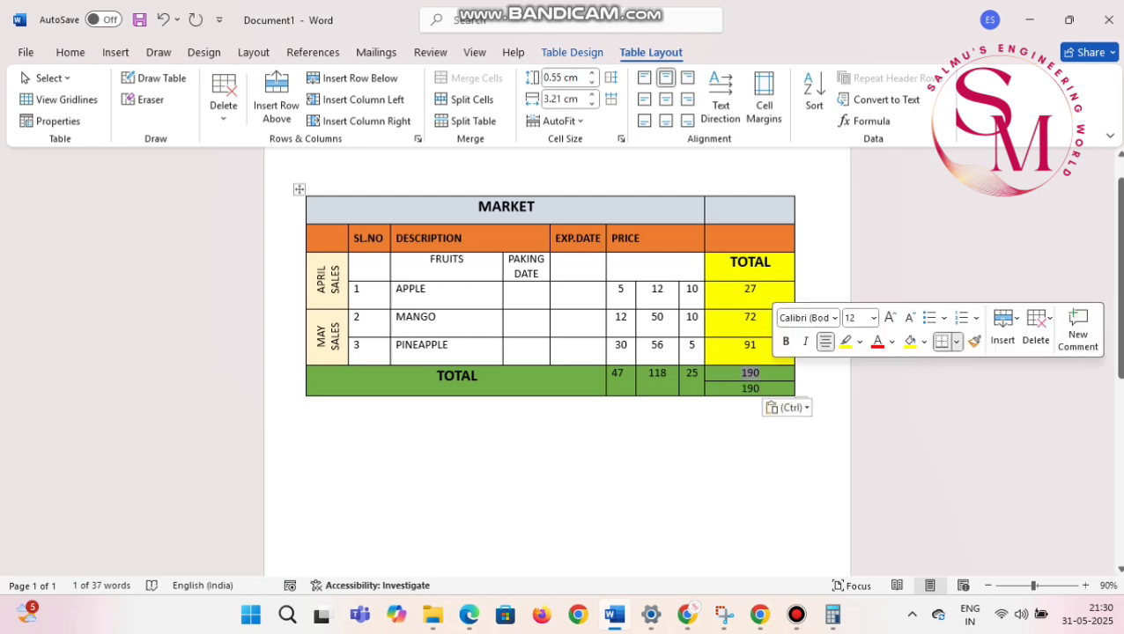
{"action": "key", "text": "Delete"}
{"action": "left_click", "coordinate": [866, 121]}
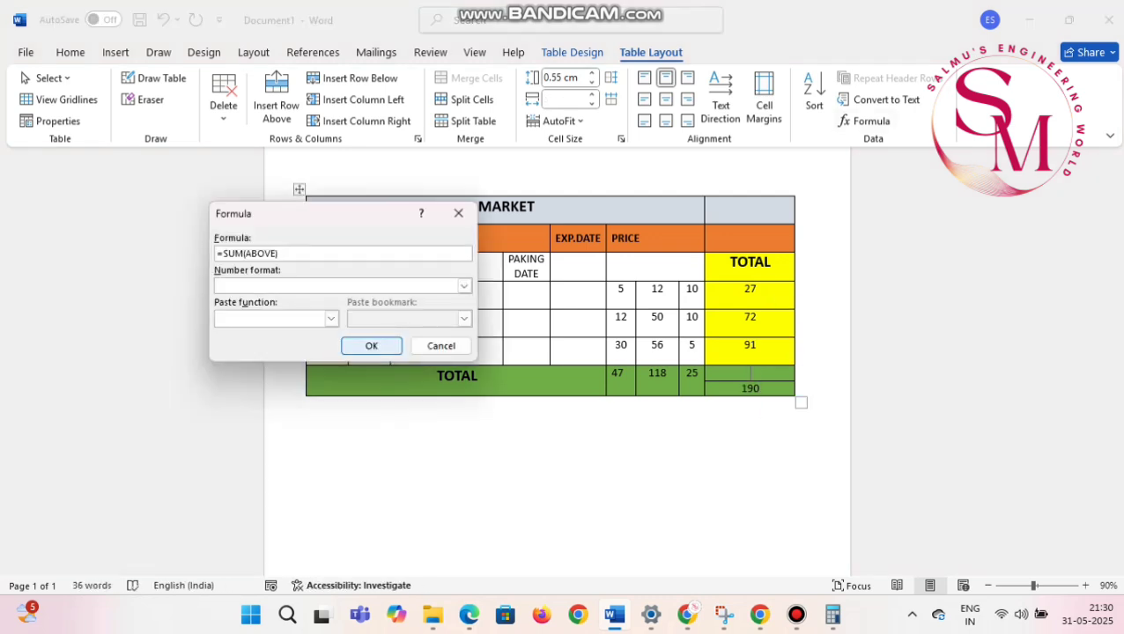
{"action": "key", "text": "Return"}
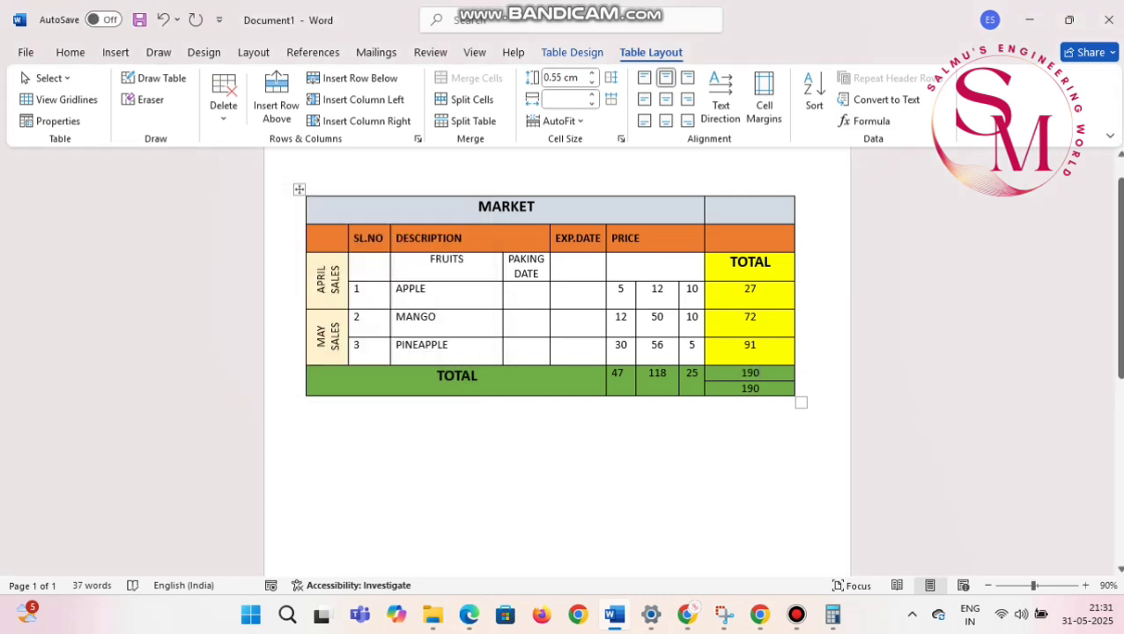
{"action": "double_click", "coordinate": [749, 372]}
{"action": "key", "text": "Delete"}
Step: Switch to Calculator and add 27 + 72 + 91 to check the sum of the yellow TOTAL column
{"action": "left_click", "coordinate": [833, 615]}
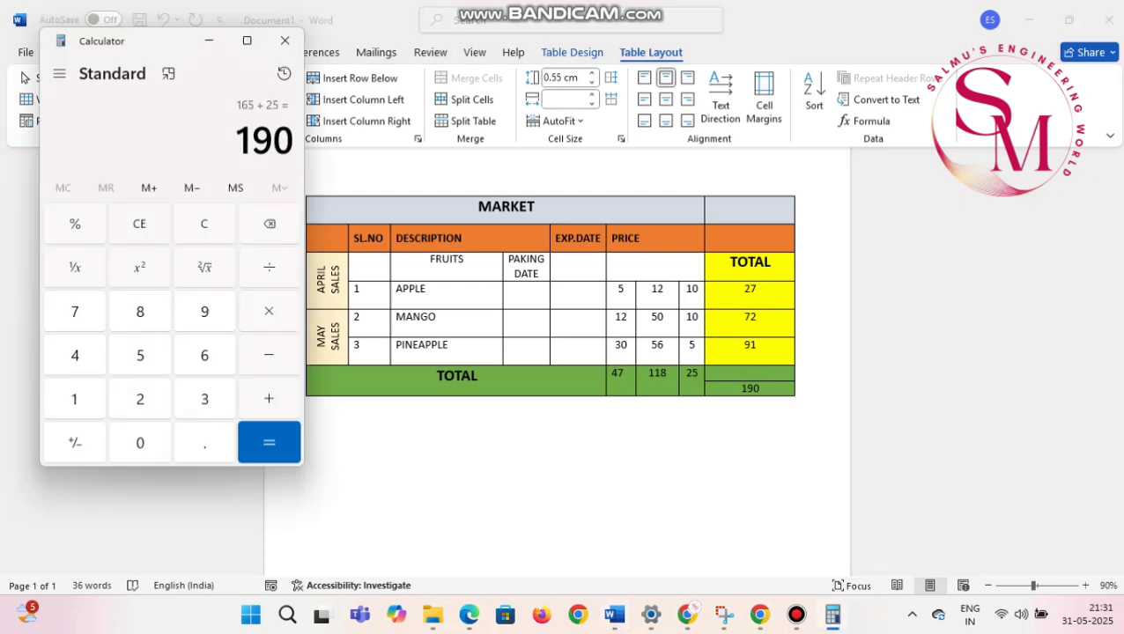
{"action": "key", "text": "Escape"}
{"action": "type", "text": "27+"}
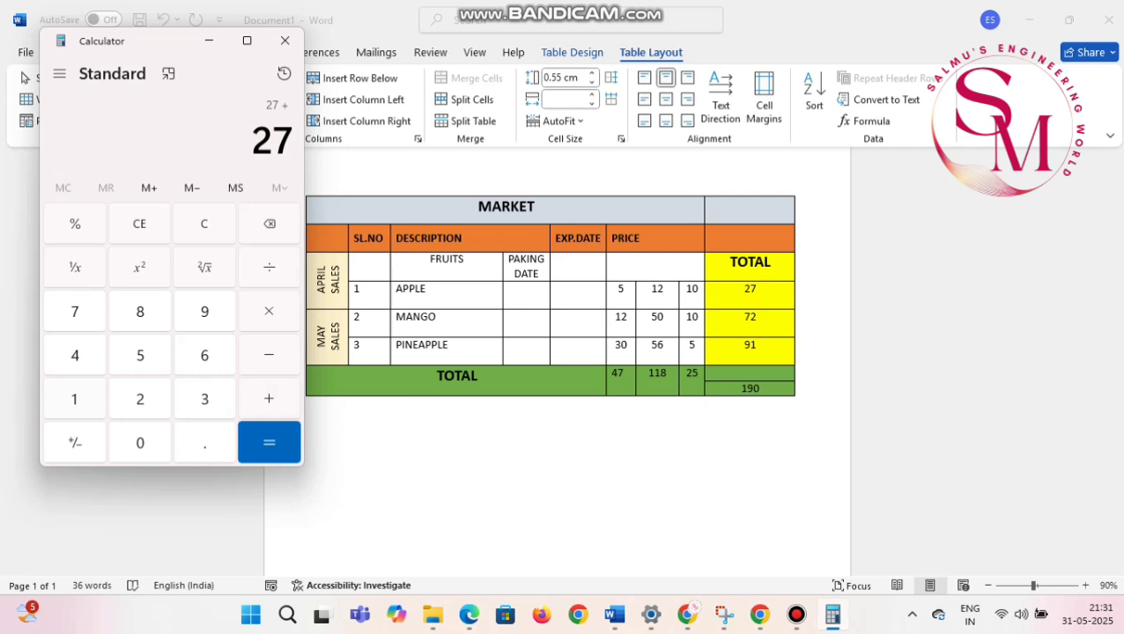
{"action": "type", "text": "72+"}
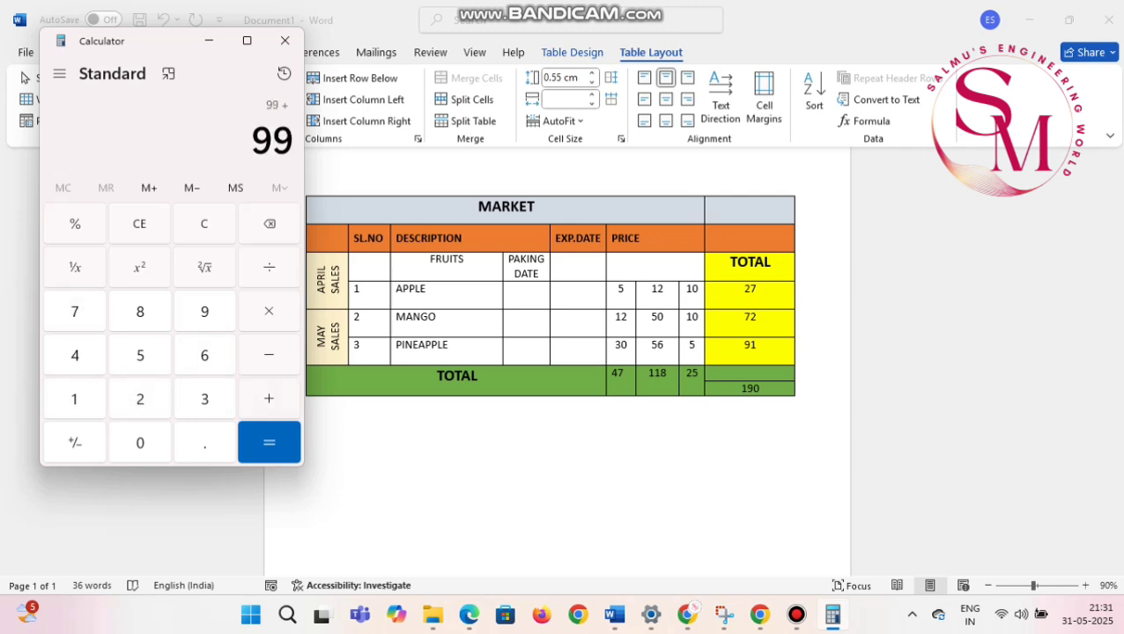
{"action": "type", "text": "91="}
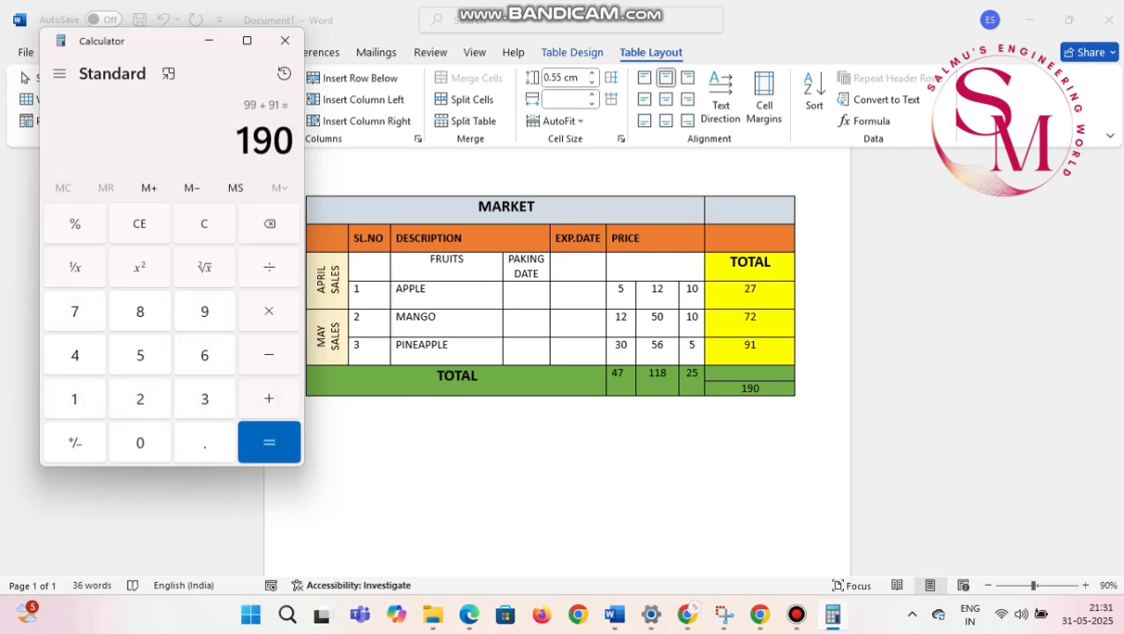
Step: Back in Word, insert the formula =SUM(ABOVE) in the empty upper half of the split cell
{"action": "left_click", "coordinate": [750, 373]}
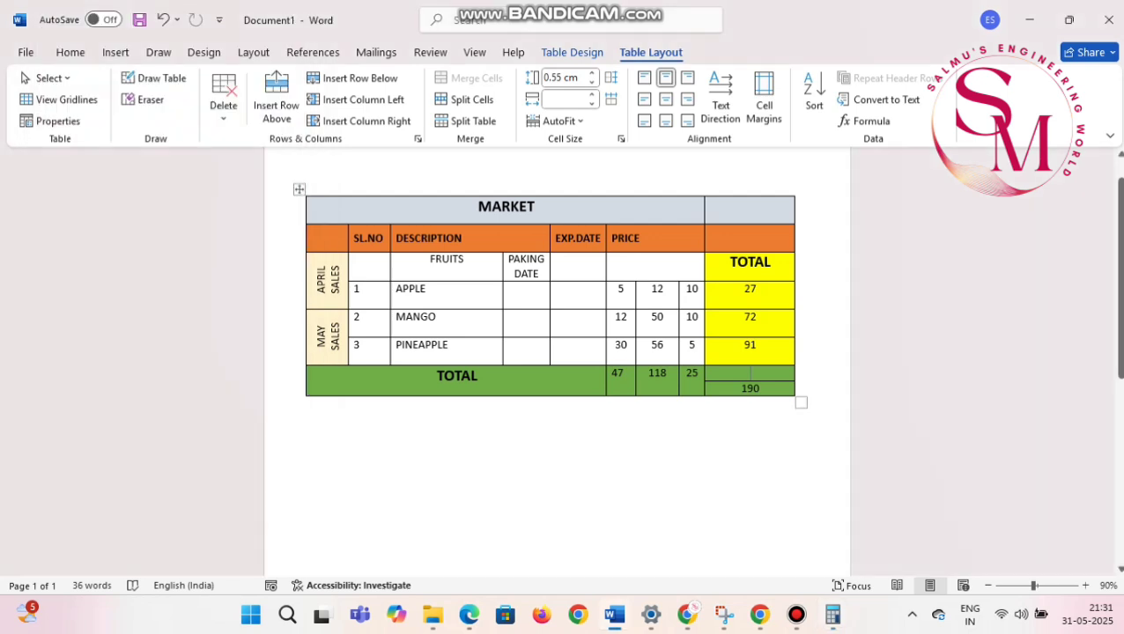
{"action": "left_click", "coordinate": [870, 122]}
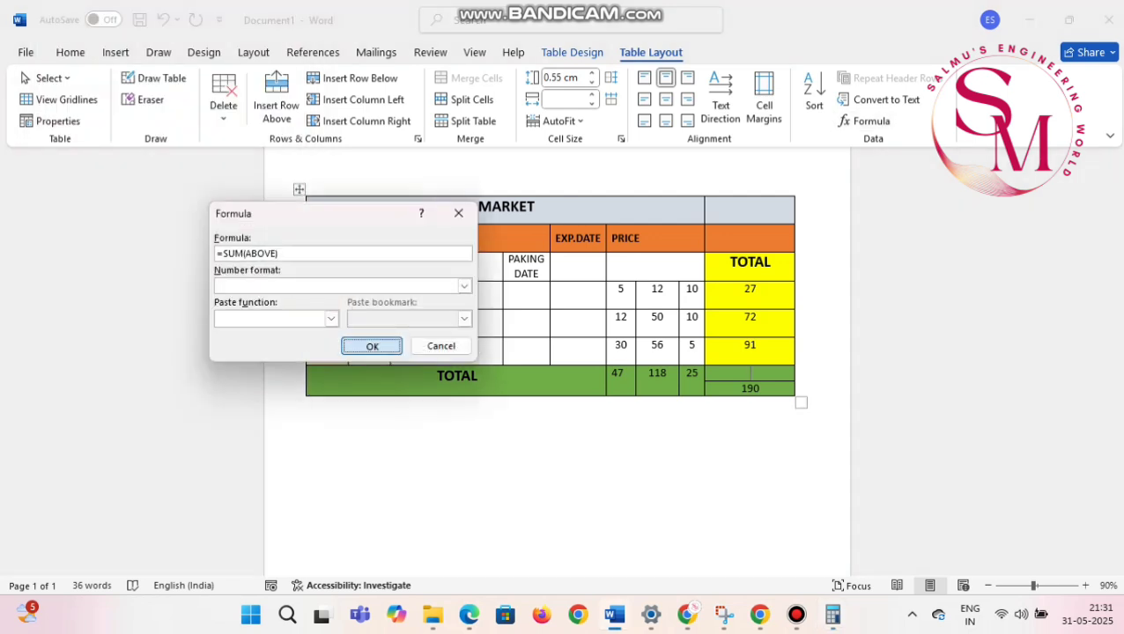
{"action": "left_click", "coordinate": [371, 345]}
{"action": "left_click_drag", "start_coordinate": [756, 373], "coordinate": [337, 410]}
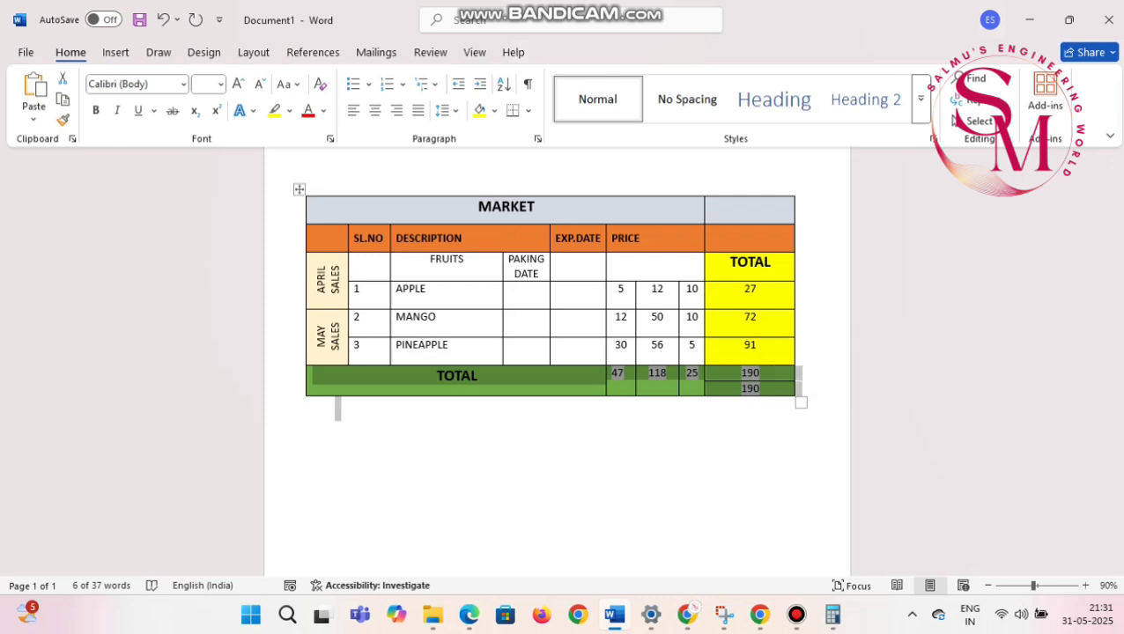
{"action": "left_click", "coordinate": [338, 387]}
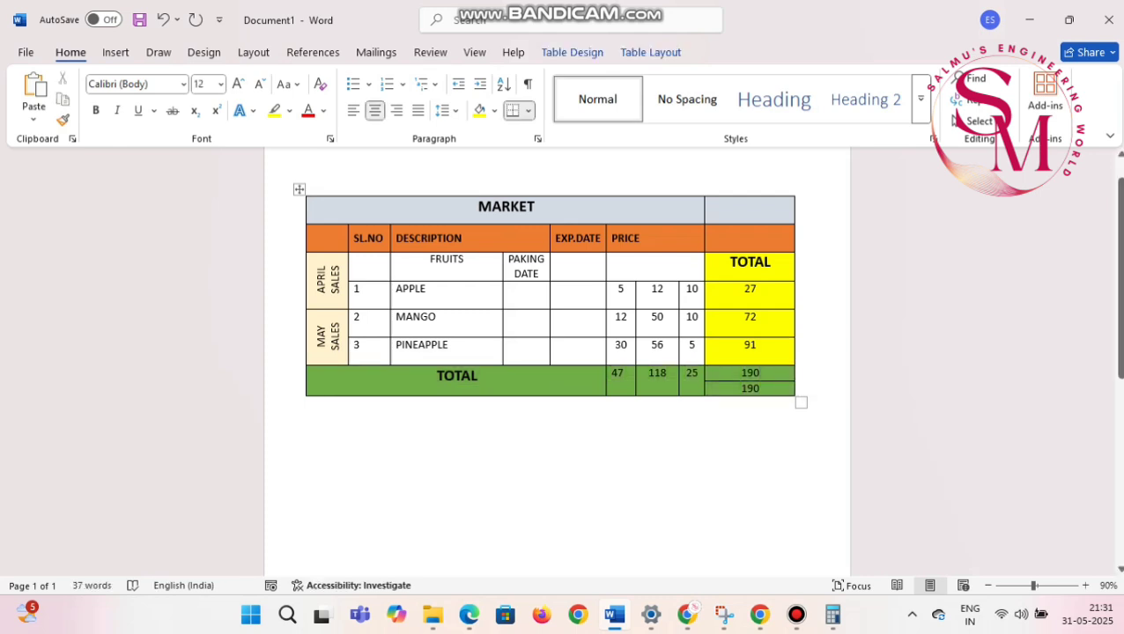
{"action": "left_click_drag", "start_coordinate": [750, 373], "coordinate": [750, 388]}
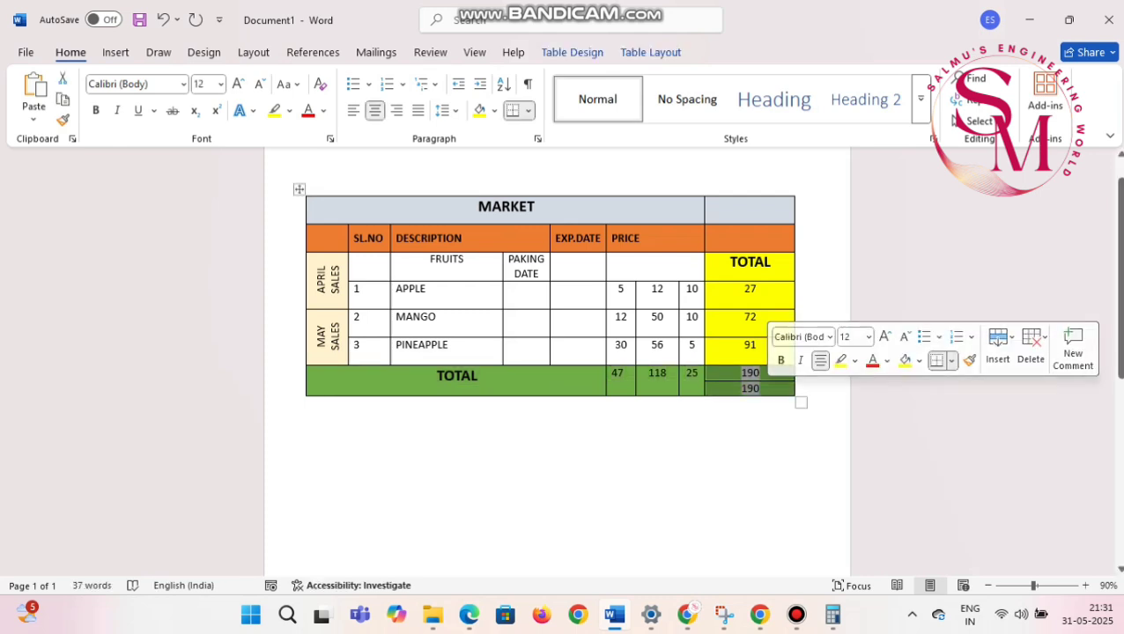
{"action": "left_click", "coordinate": [116, 52]}
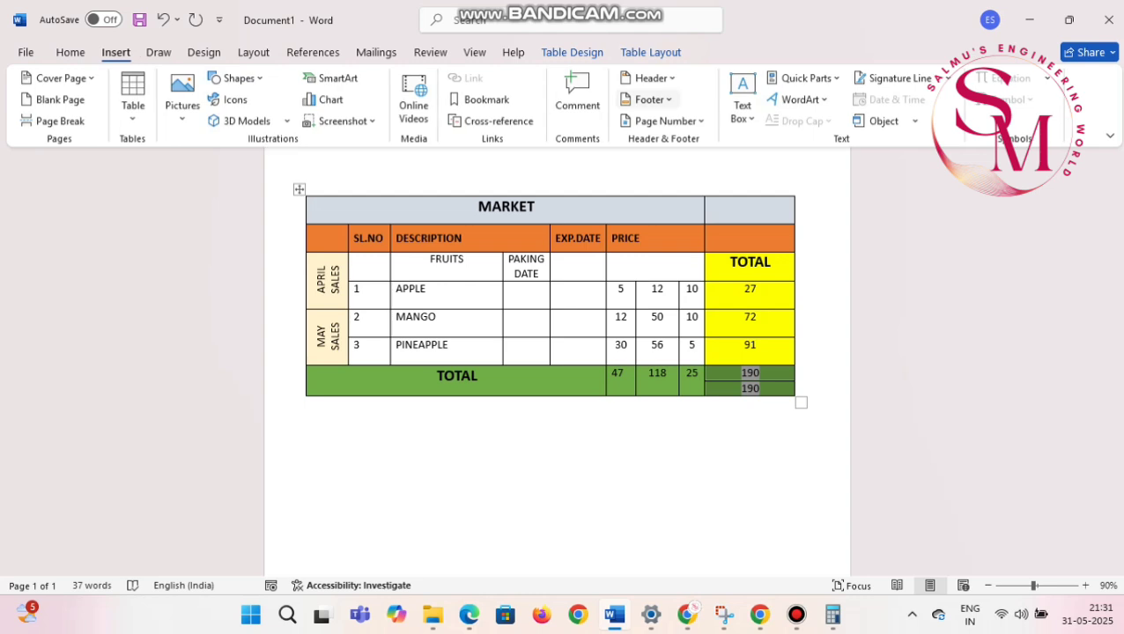
{"action": "left_click", "coordinate": [651, 52]}
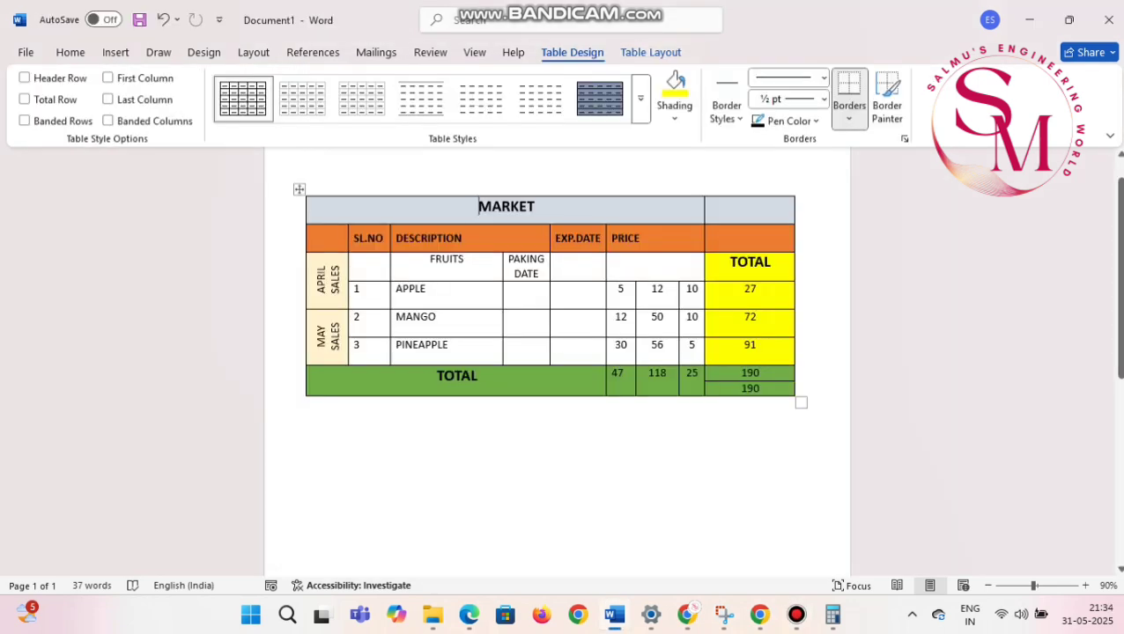
{"action": "mouse_move", "coordinate": [743, 374]}
{"action": "left_mouse_down"}
{"action": "mouse_move", "coordinate": [755, 375]}
{"action": "mouse_move", "coordinate": [752, 389]}
{"action": "left_mouse_up"}
{"action": "left_click", "coordinate": [335, 429]}
{"action": "double_click", "coordinate": [749, 373]}
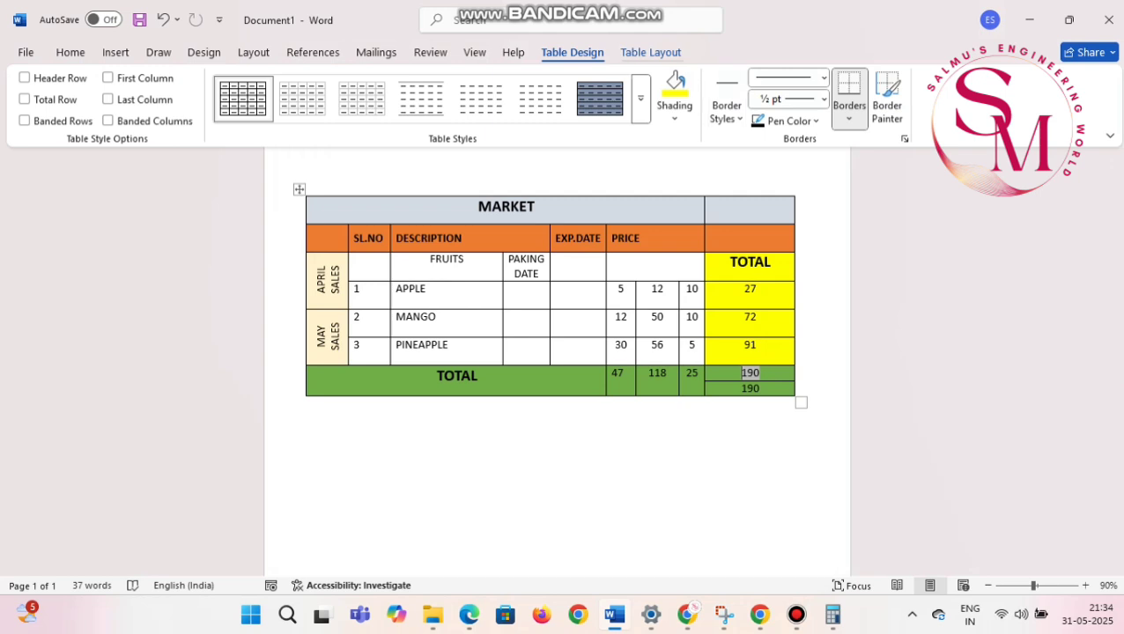
{"action": "left_click", "coordinate": [651, 53]}
{"action": "left_click", "coordinate": [572, 53]}
{"action": "left_click", "coordinate": [850, 117]}
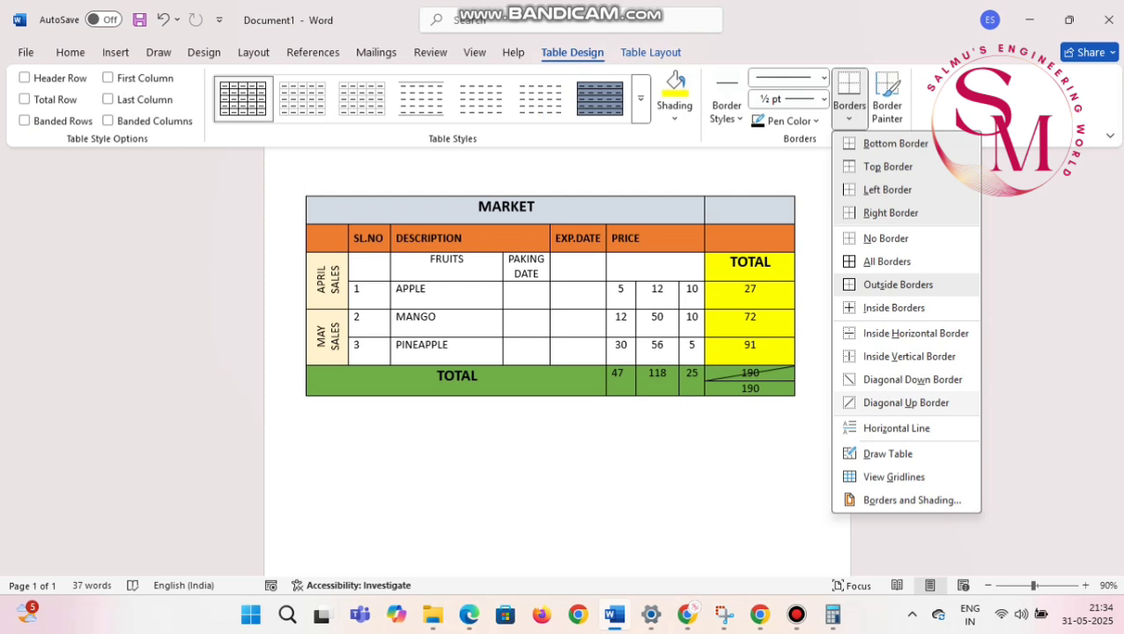
{"action": "left_click", "coordinate": [912, 501]}
Step: Merge the two halves of the split cell at the end of the green TOTAL row
{"action": "left_click_drag", "start_coordinate": [749, 372], "coordinate": [749, 389]}
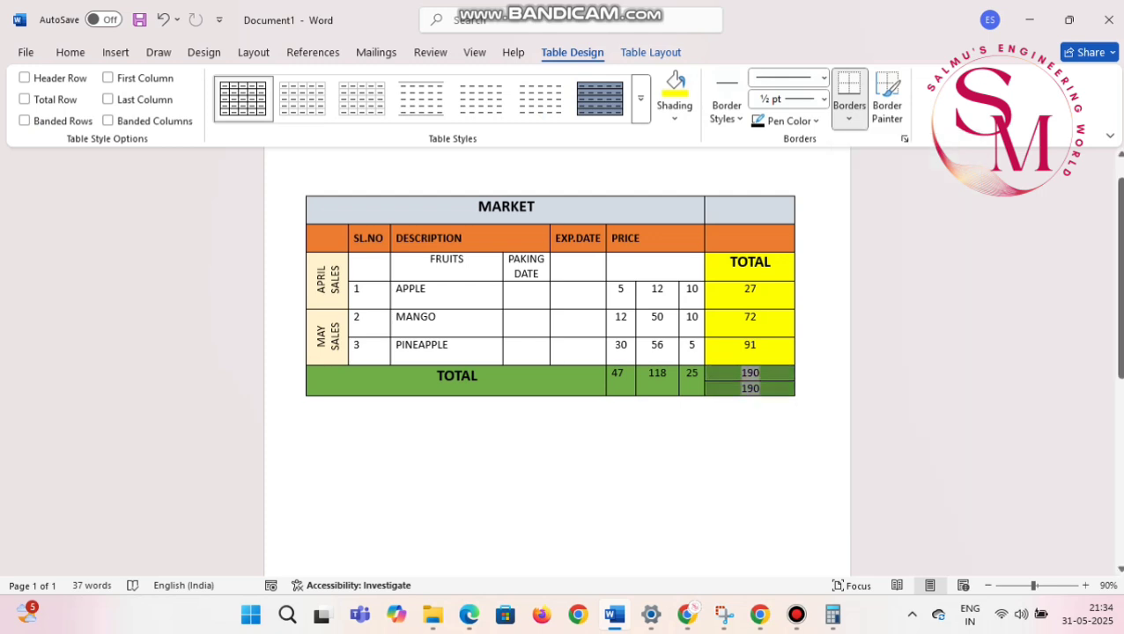
{"action": "right_click", "coordinate": [756, 387]}
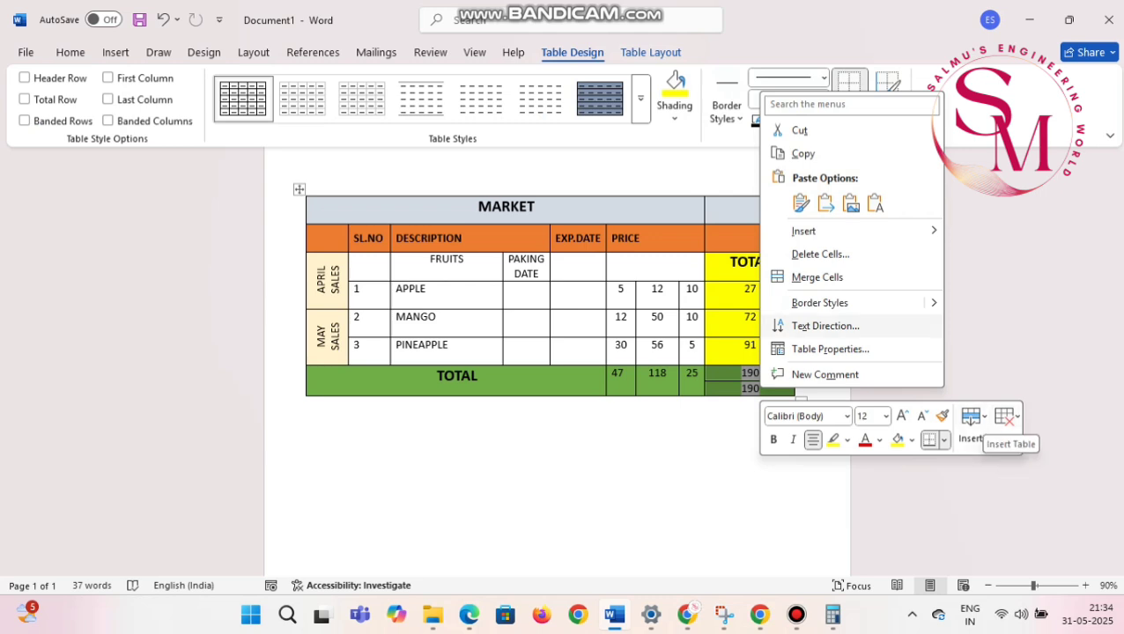
{"action": "left_click", "coordinate": [818, 278]}
Step: Delete the grand total contents from the last cell of the green TOTAL row
{"action": "left_click", "coordinate": [761, 374]}
{"action": "double_click", "coordinate": [749, 373]}
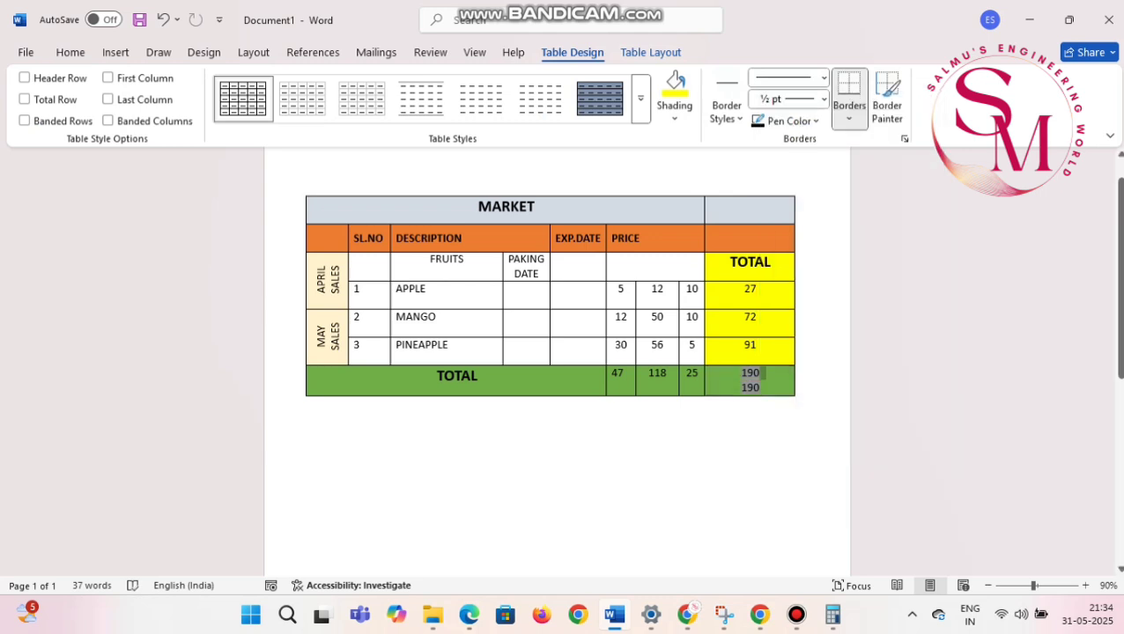
{"action": "key", "text": "Delete"}
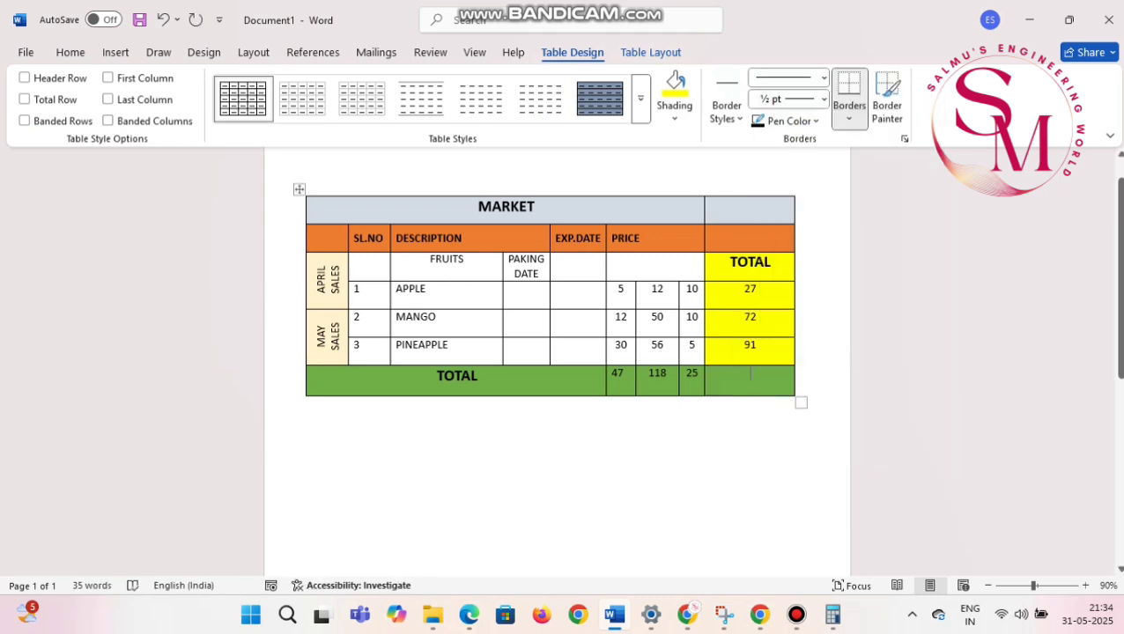
Step: Apply a Diagonal Down Border to the empty last cell of the green TOTAL row
{"action": "left_click", "coordinate": [849, 119]}
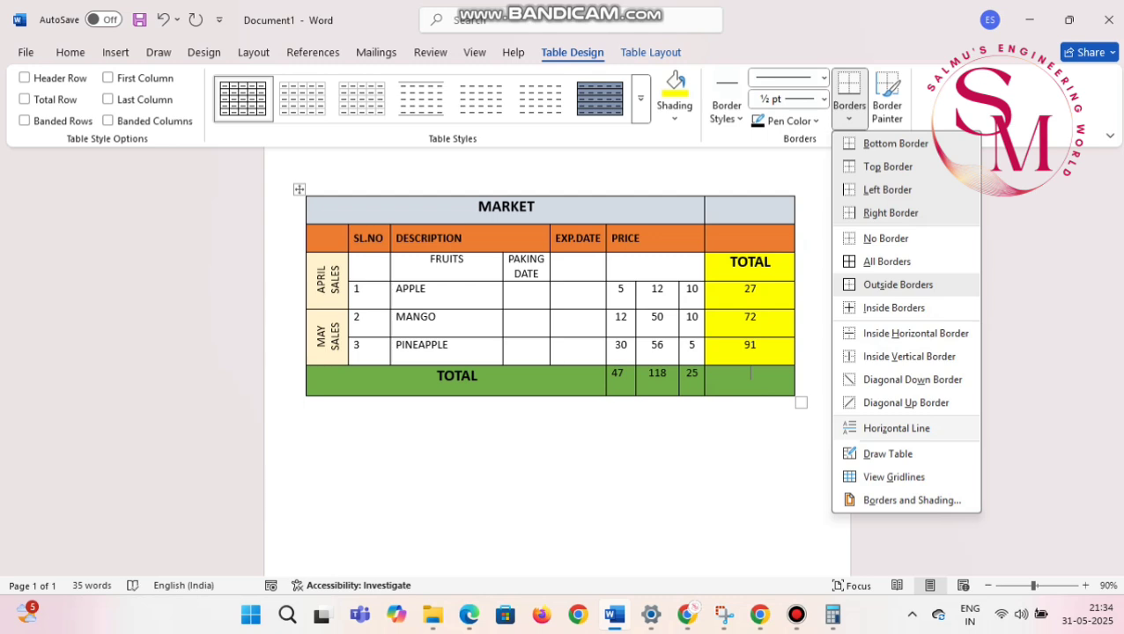
{"action": "left_click", "coordinate": [905, 403]}
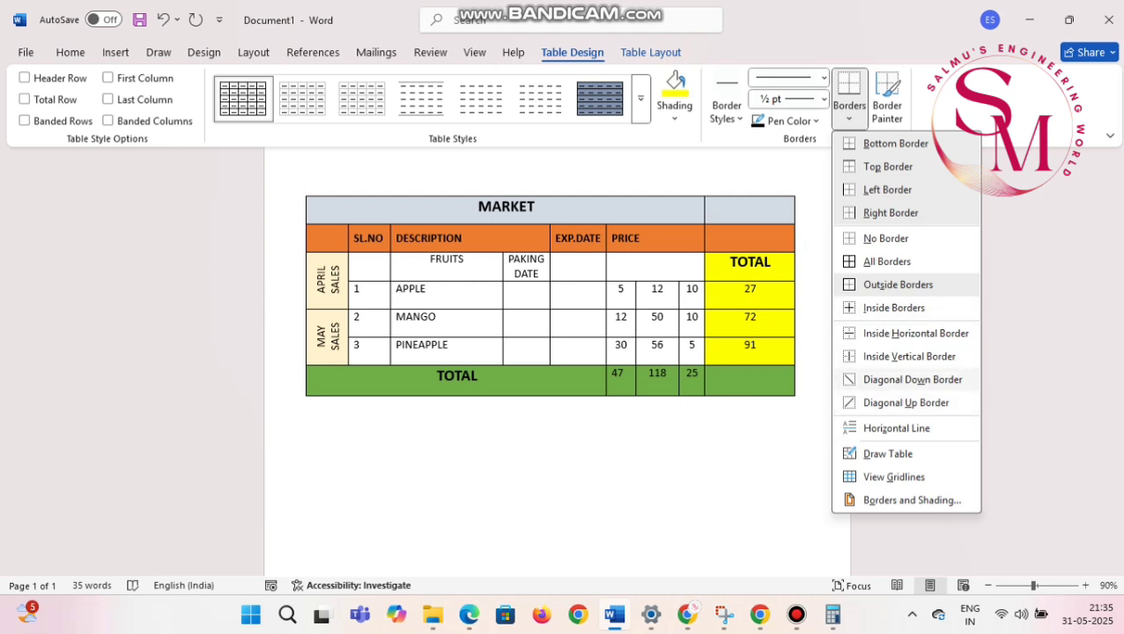
{"action": "left_click", "coordinate": [913, 379]}
{"action": "left_click", "coordinate": [334, 429]}
Step: Insert the default SUM formula in the diagonally divided last cell of the green TOTAL row
{"action": "left_click", "coordinate": [751, 375]}
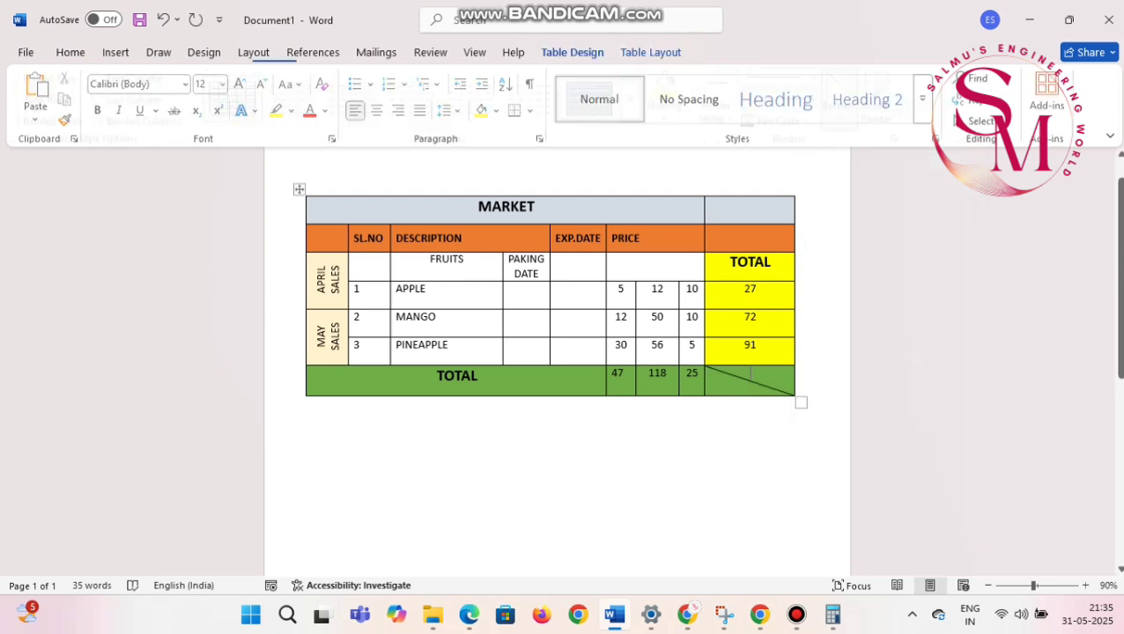
{"action": "left_click", "coordinate": [650, 52]}
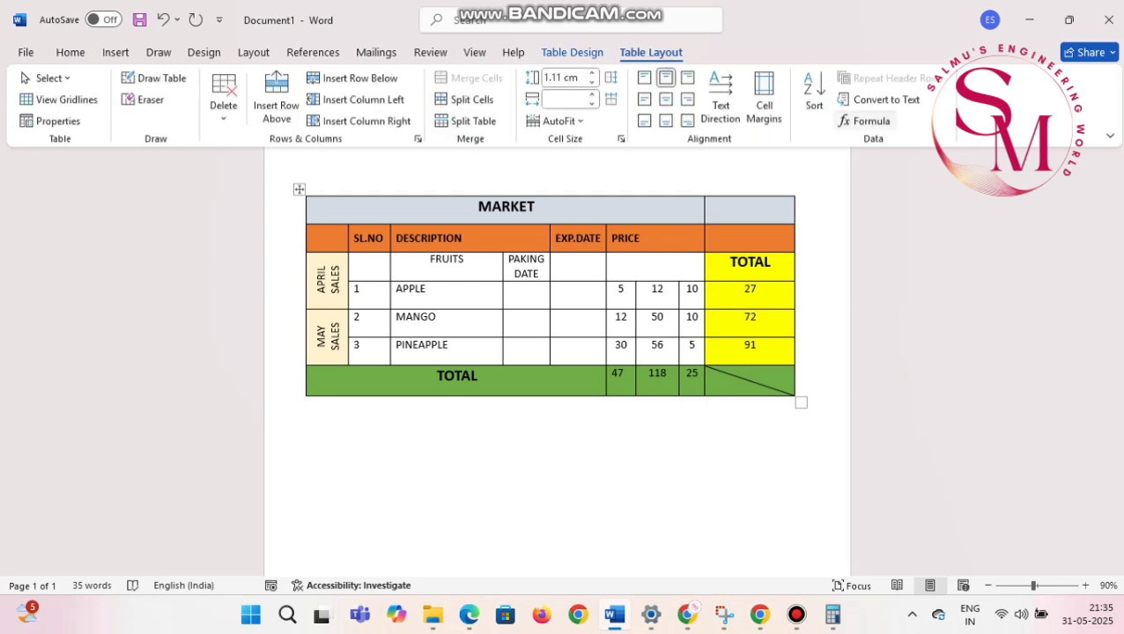
{"action": "left_click", "coordinate": [871, 121]}
{"action": "key", "text": "Return"}
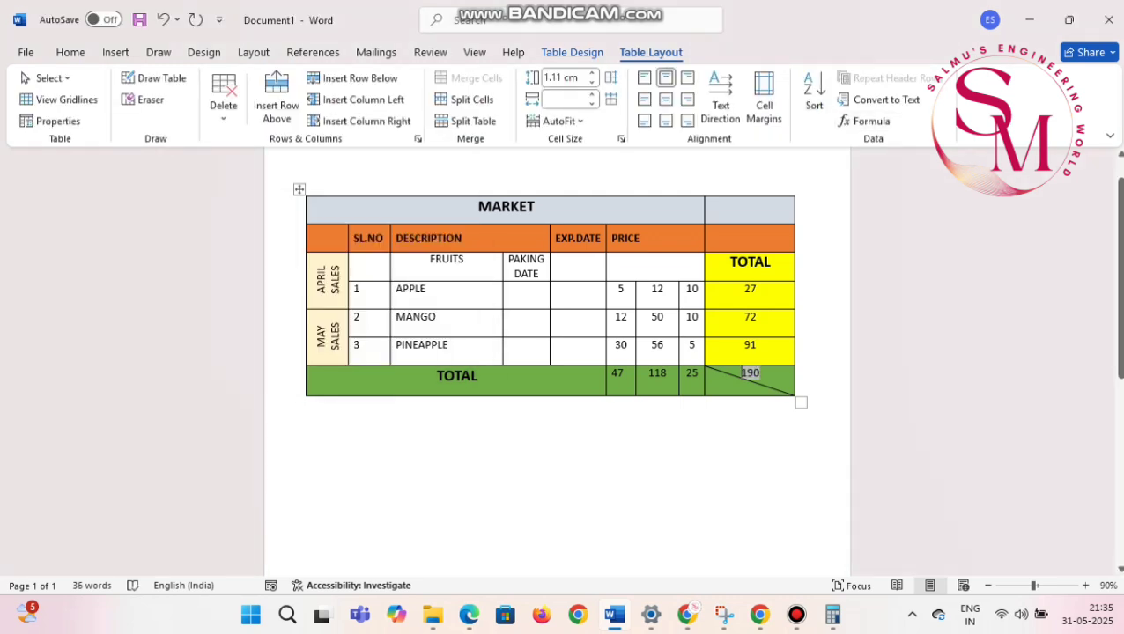
{"action": "left_click", "coordinate": [335, 429]}
{"action": "left_click", "coordinate": [742, 373]}
{"action": "left_click", "coordinate": [335, 407]}
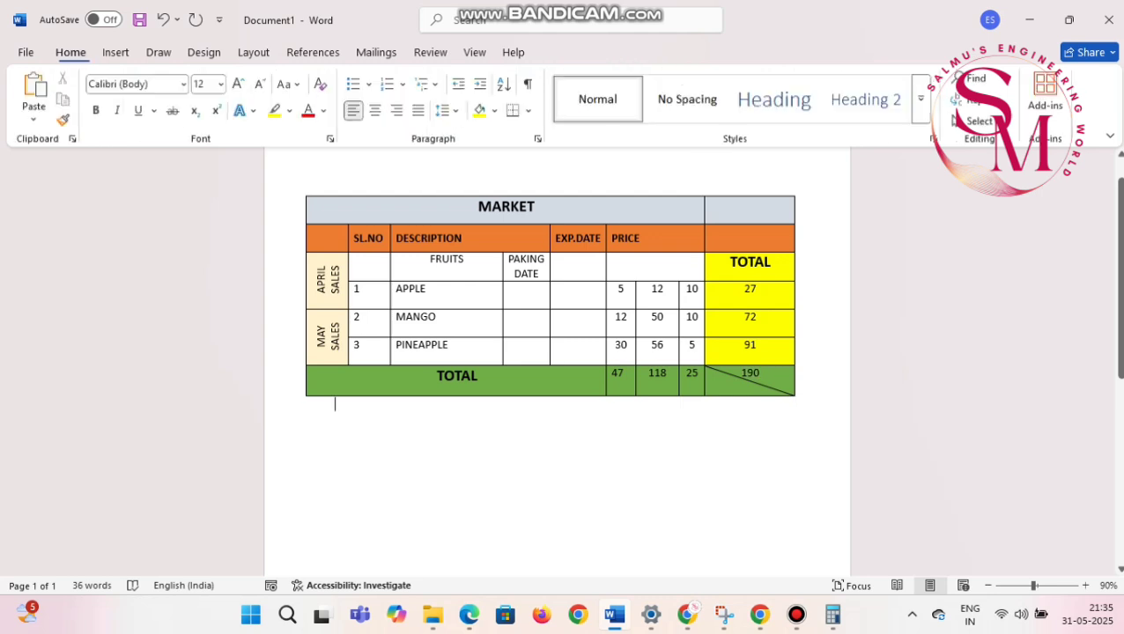
{"action": "left_click", "coordinate": [667, 374]}
{"action": "left_click", "coordinate": [749, 374]}
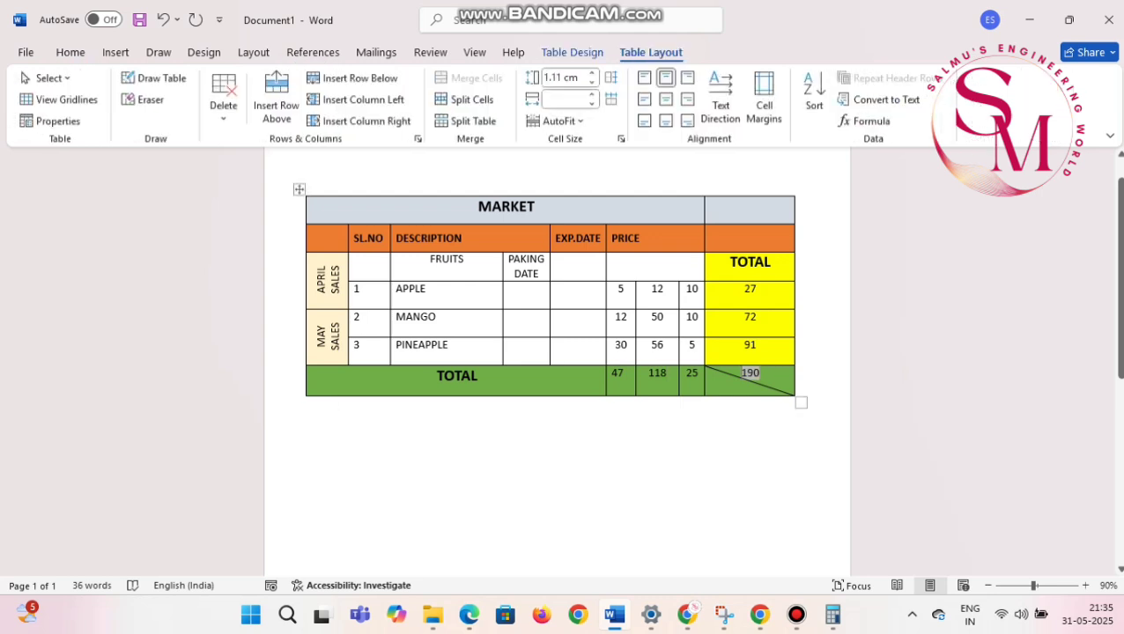
Step: Update all formula fields in the document and widen the last column of the MARKET table slightly
{"action": "left_click", "coordinate": [335, 429]}
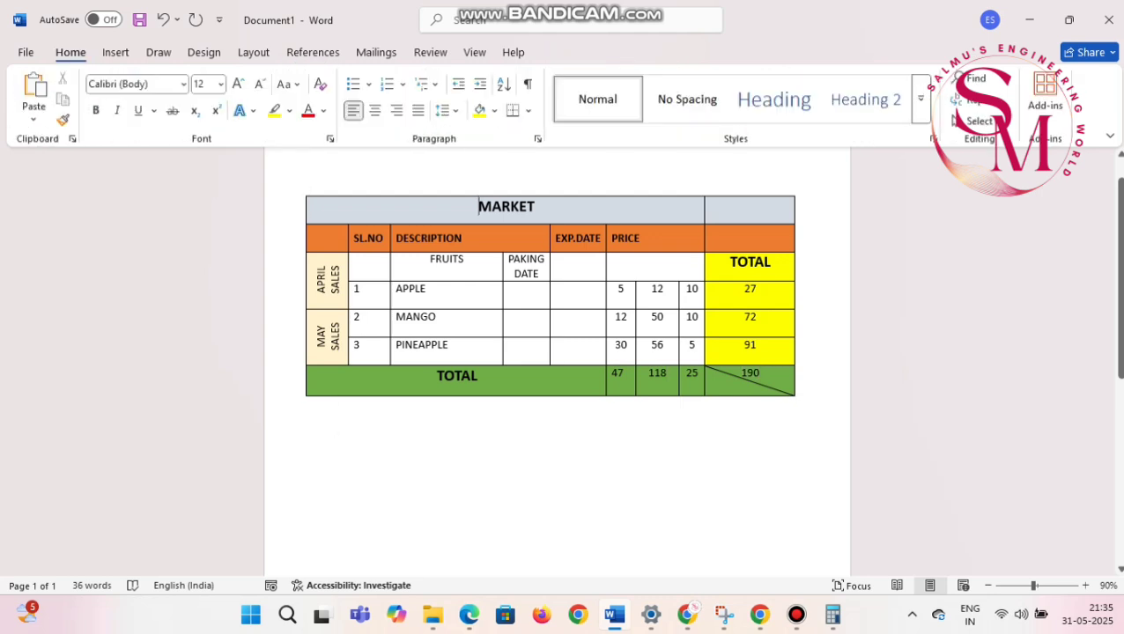
{"action": "key", "text": "ctrl+a"}
{"action": "key", "text": "F9"}
{"action": "left_click", "coordinate": [659, 349]}
{"action": "mouse_move", "coordinate": [794, 349]}
{"action": "left_mouse_down"}
{"action": "mouse_move", "coordinate": [785, 349]}
{"action": "mouse_move", "coordinate": [802, 349]}
{"action": "left_mouse_up"}
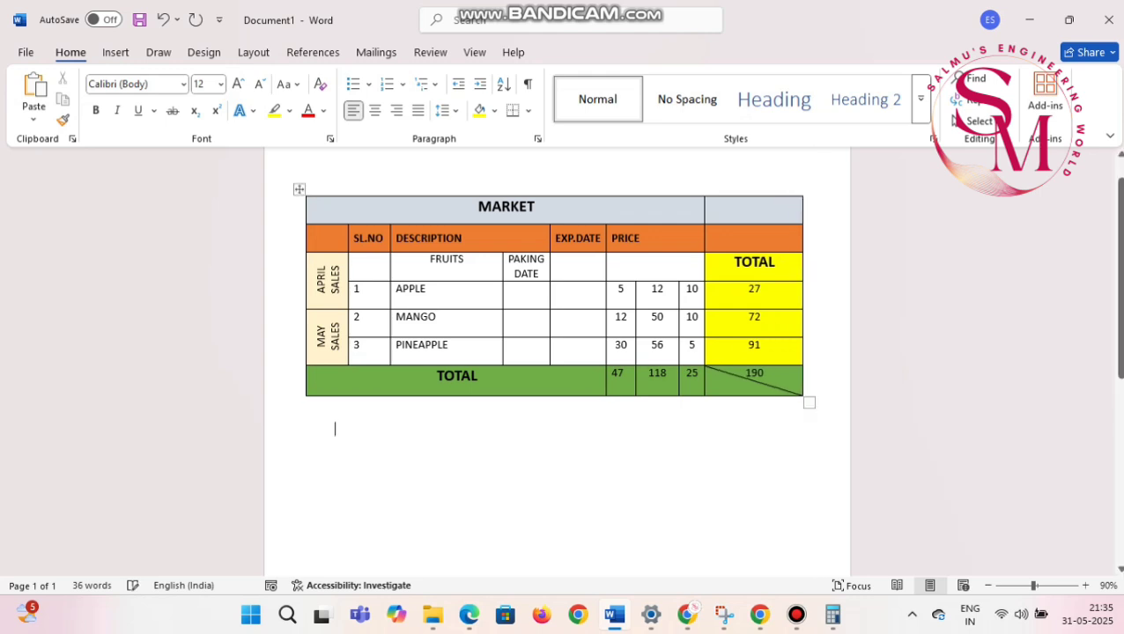
{"action": "left_click", "coordinate": [754, 373]}
{"action": "left_click", "coordinate": [335, 429]}
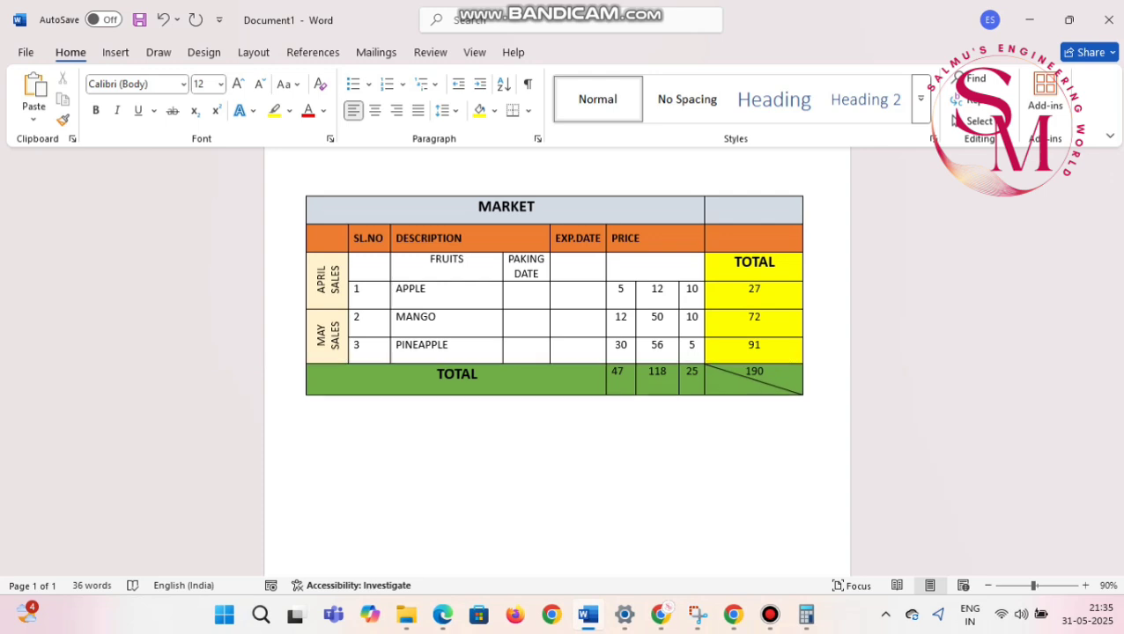
{"action": "double_click", "coordinate": [754, 344]}
{"action": "double_click", "coordinate": [754, 371]}
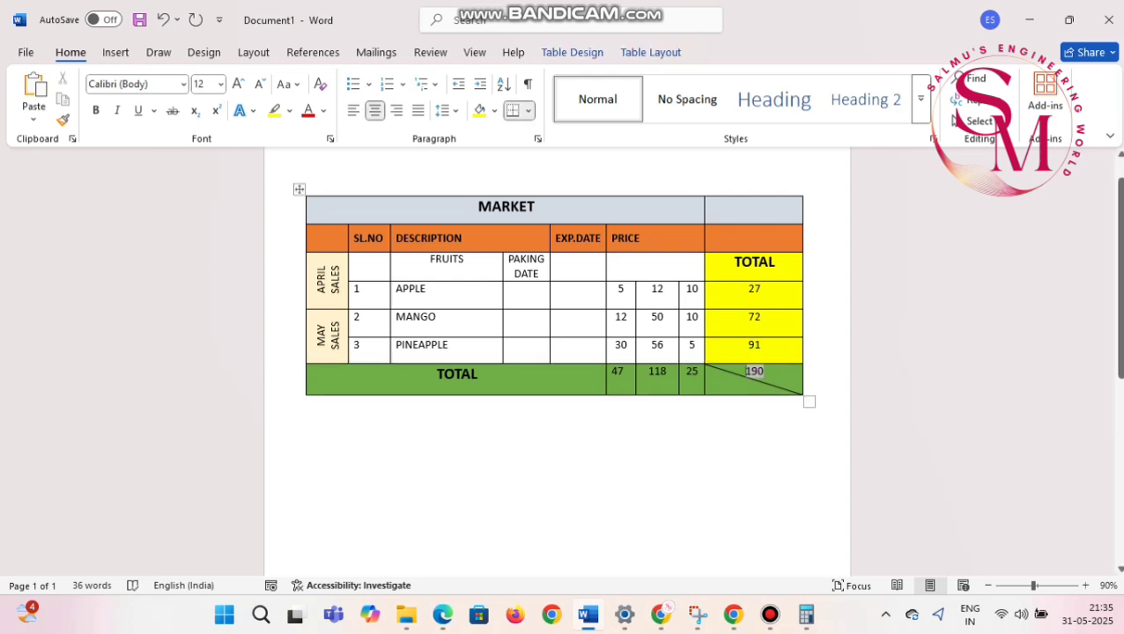
{"action": "left_click", "coordinate": [764, 371]}
Step: Copy the whole MARKET table and paste the duplicate directly below the original
{"action": "scroll", "coordinate": [555, 299], "scroll_direction": "up", "scroll_amount": 1}
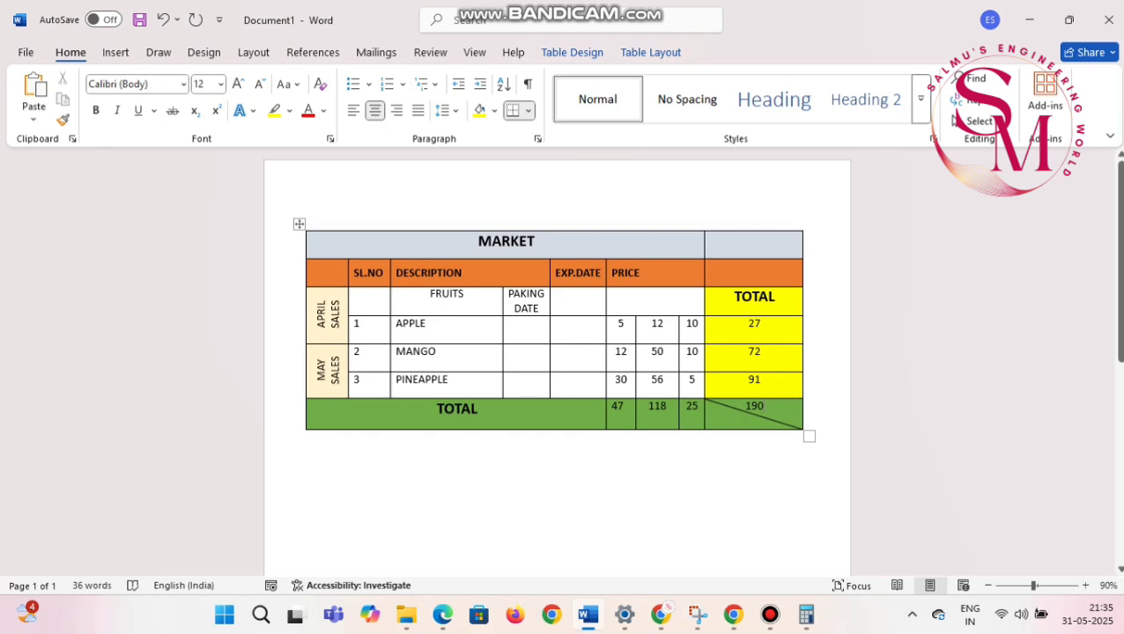
{"action": "key", "text": "ctrl+a"}
{"action": "key", "text": "ctrl+c"}
{"action": "key", "text": "Right"}
{"action": "key", "text": "ctrl+v"}
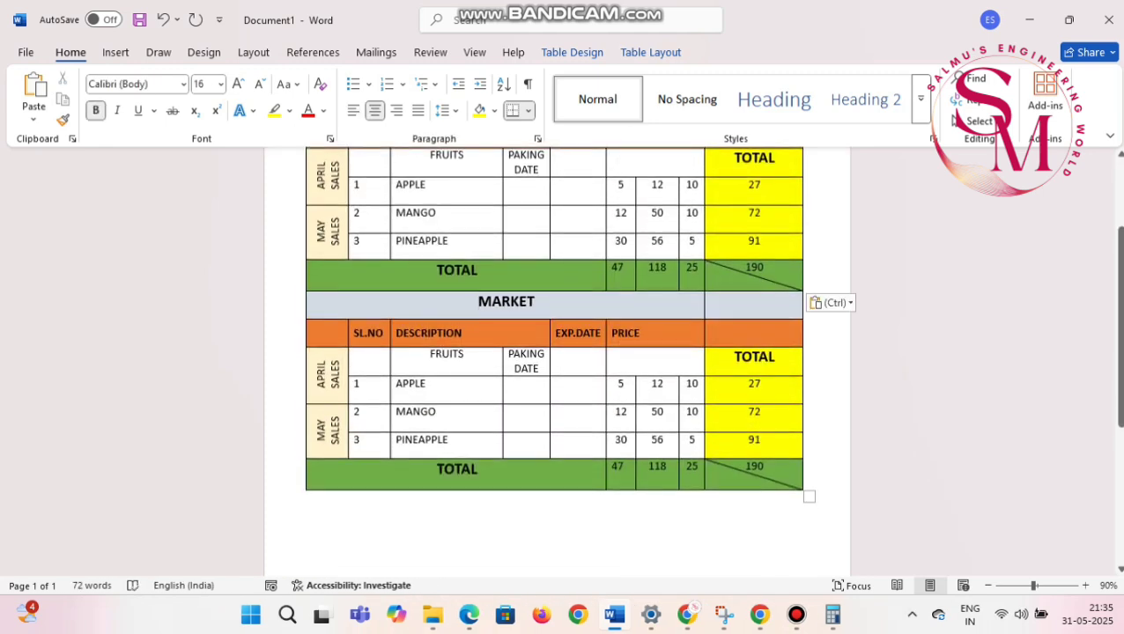
{"action": "left_click_drag", "start_coordinate": [617, 302], "coordinate": [338, 498]}
{"action": "left_click", "coordinate": [338, 498]}
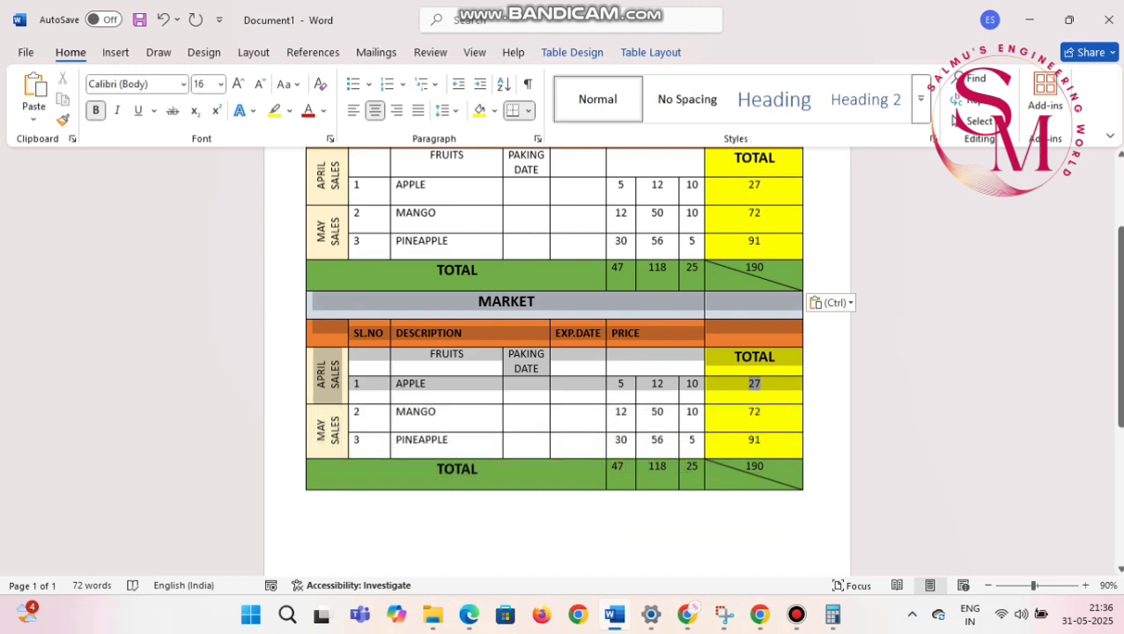
Step: Replace the TOTAL heading in the yellow column of the copied table with PRODUCT
{"action": "double_click", "coordinate": [752, 357]}
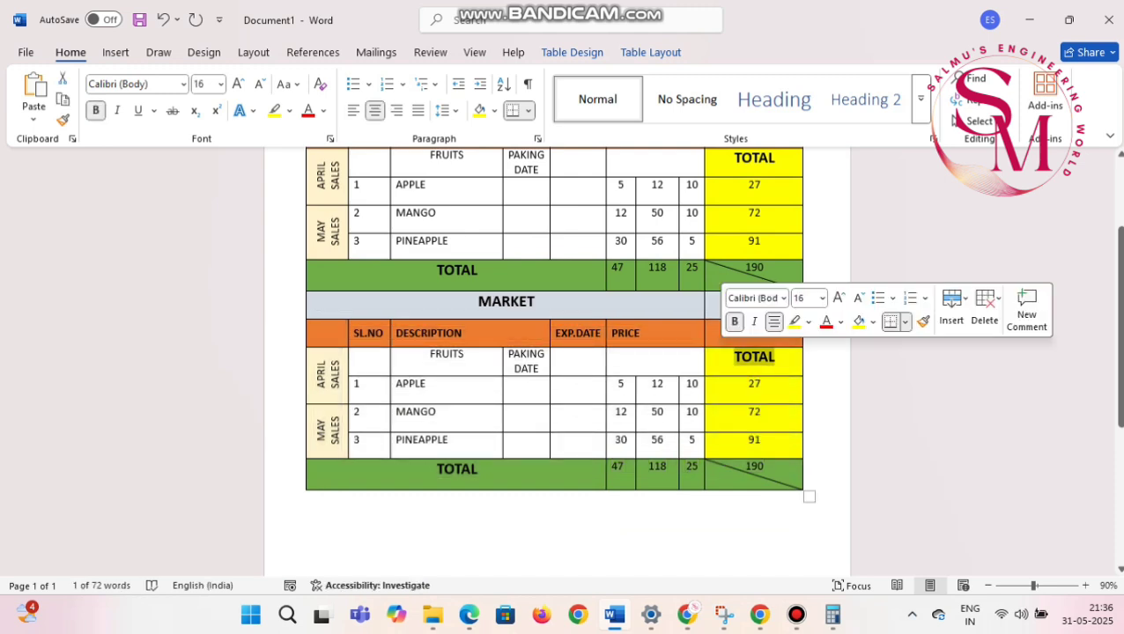
{"action": "type", "text": "PRO"}
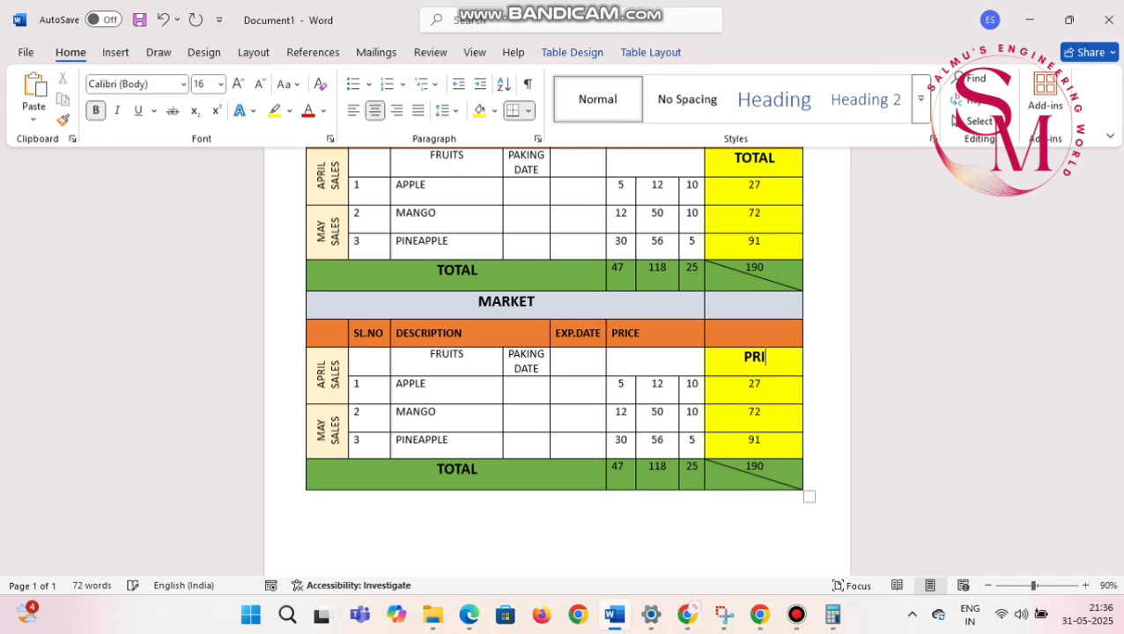
{"action": "type", "text": "DUCT"}
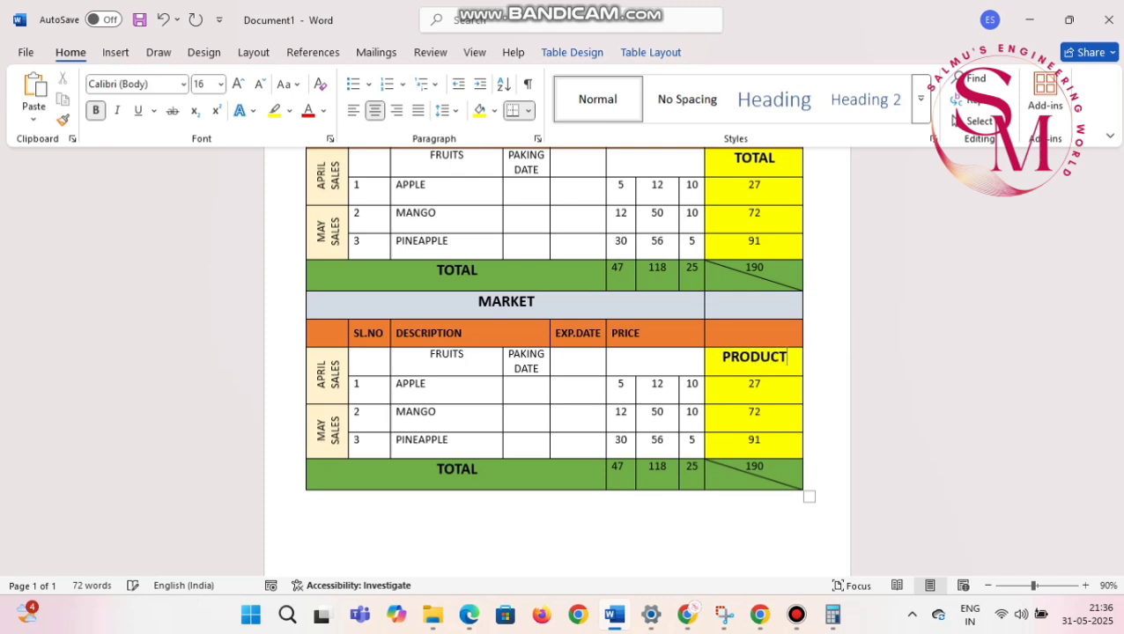
Step: Copy the PRODUCT heading over the TOTAL label in the copied table's green row
{"action": "key", "text": "shift+Left"}
{"action": "key", "text": "shift+Left"}
{"action": "key", "text": "shift+Left"}
{"action": "key", "text": "shift+Left"}
{"action": "key", "text": "shift+Left"}
{"action": "key", "text": "shift+Left"}
{"action": "key", "text": "shift+Left"}
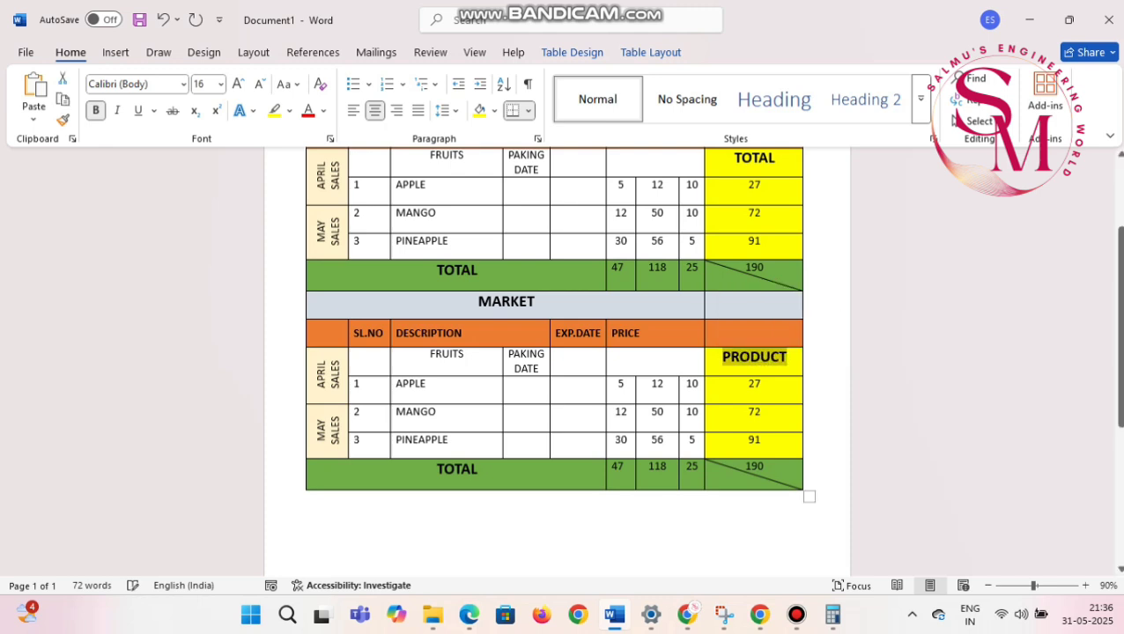
{"action": "key", "text": "ctrl+c"}
{"action": "double_click", "coordinate": [457, 470]}
{"action": "key", "text": "ctrl+v"}
Step: Delete the grand total from the diagonally divided last cell of the green PRODUCT row
{"action": "double_click", "coordinate": [755, 441]}
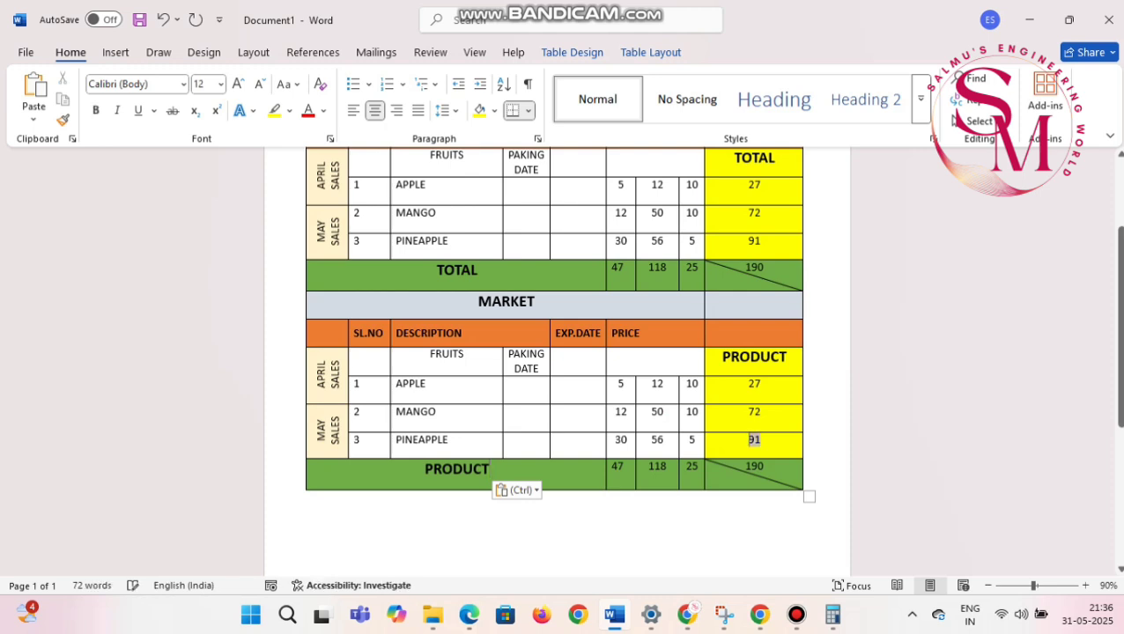
{"action": "left_click", "coordinate": [768, 442]}
{"action": "key", "text": "BackSpace"}
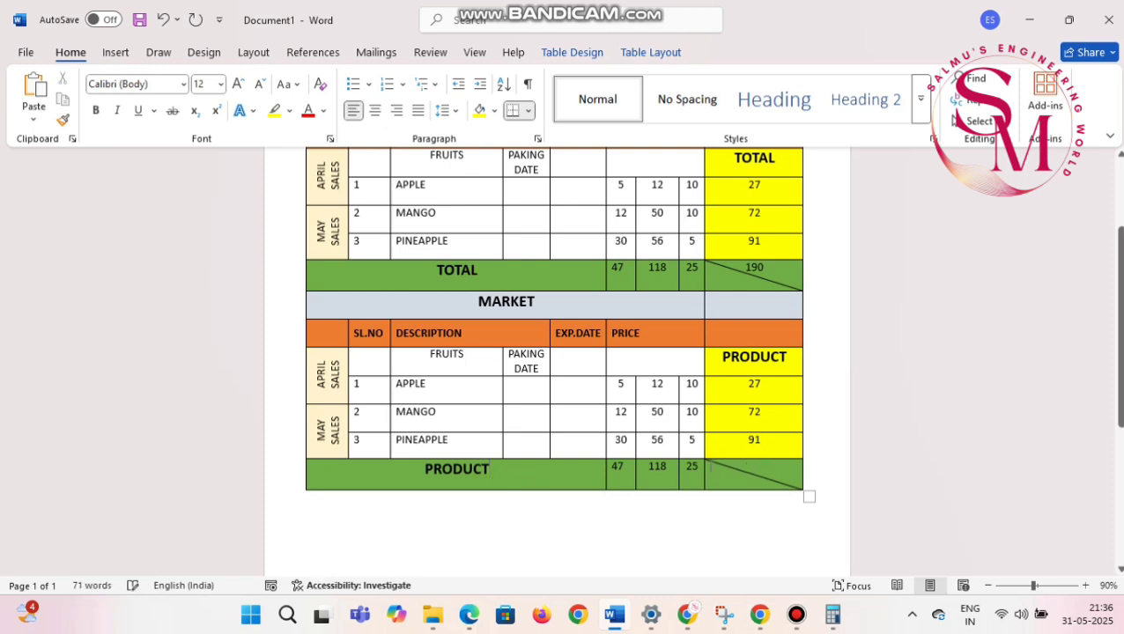
Step: Delete the MARKET title from the copied table and merge the two cells of its title row
{"action": "scroll", "coordinate": [555, 352], "scroll_direction": "up", "scroll_amount": 2}
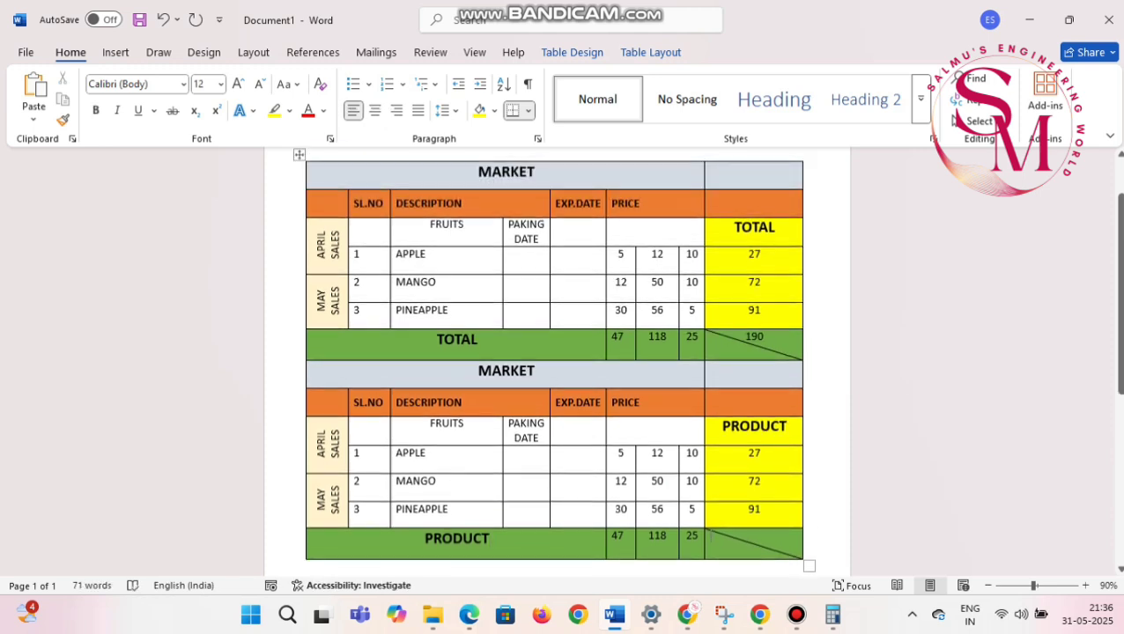
{"action": "left_click_drag", "start_coordinate": [478, 371], "coordinate": [745, 375]}
{"action": "key", "text": "Delete"}
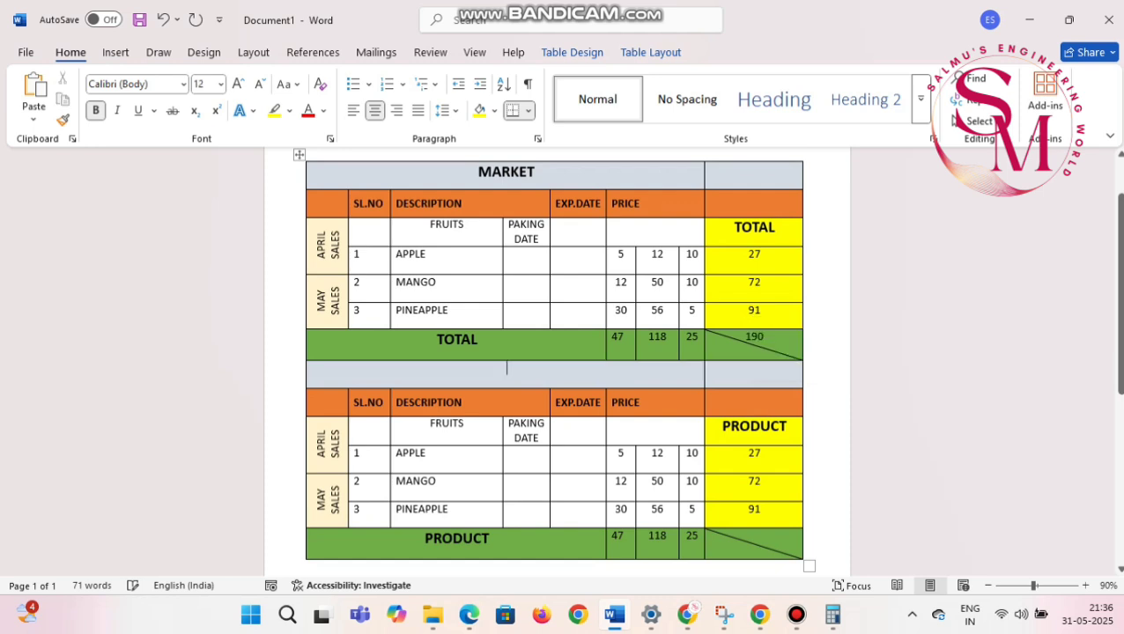
{"action": "left_click_drag", "start_coordinate": [507, 368], "coordinate": [753, 370]}
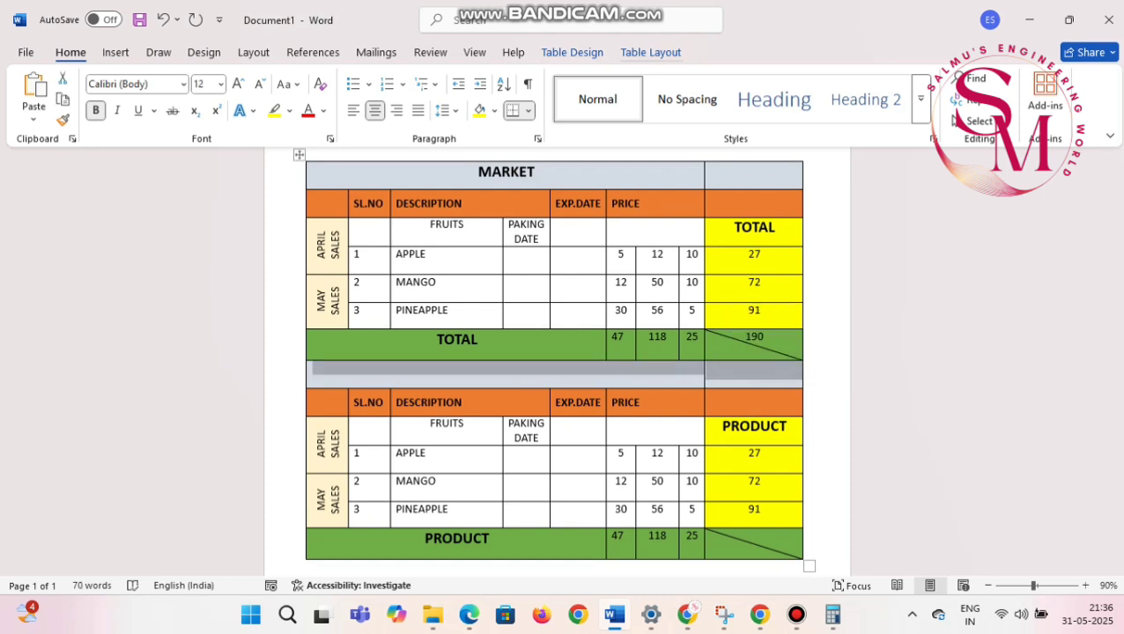
{"action": "left_click", "coordinate": [651, 52]}
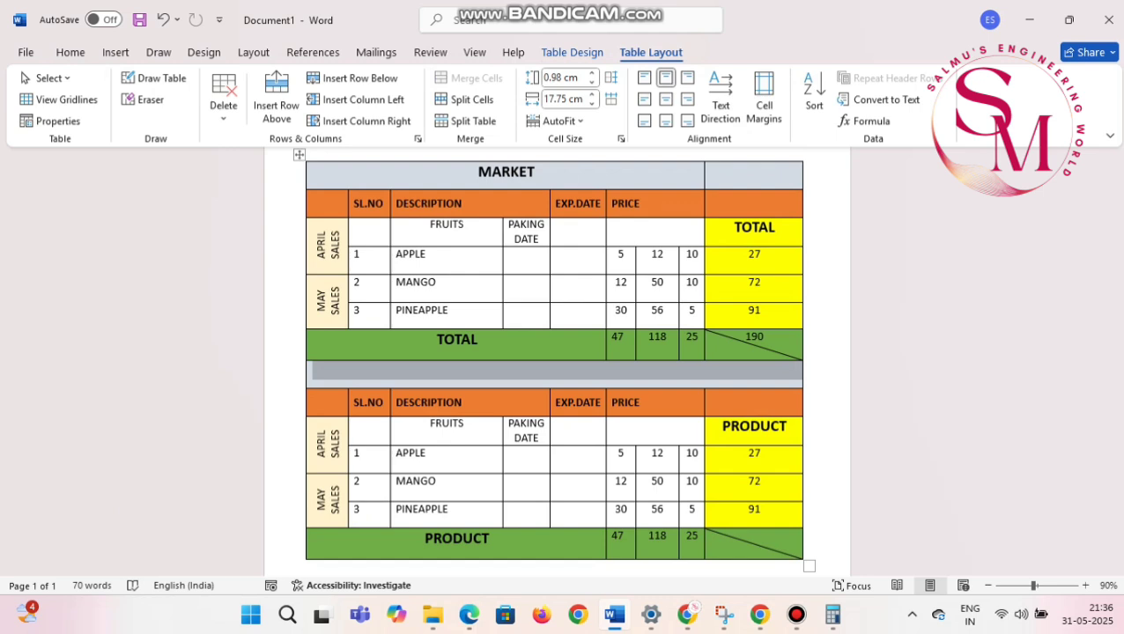
Step: Remove the shading from the merged empty row between the two tables
{"action": "left_click", "coordinate": [70, 52]}
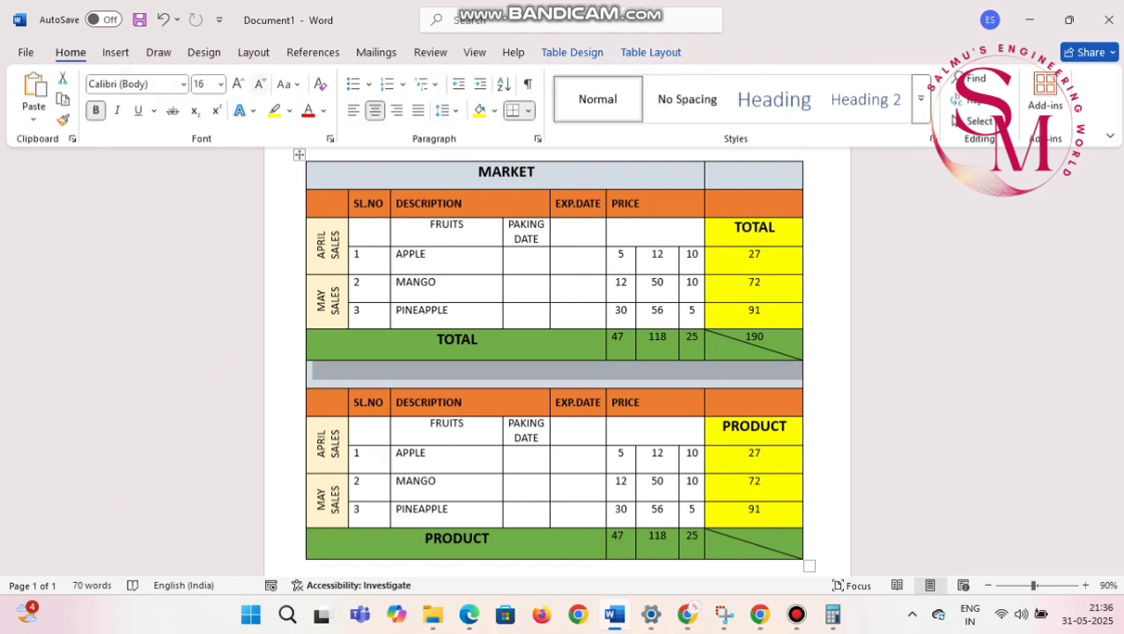
{"action": "left_click", "coordinate": [494, 110]}
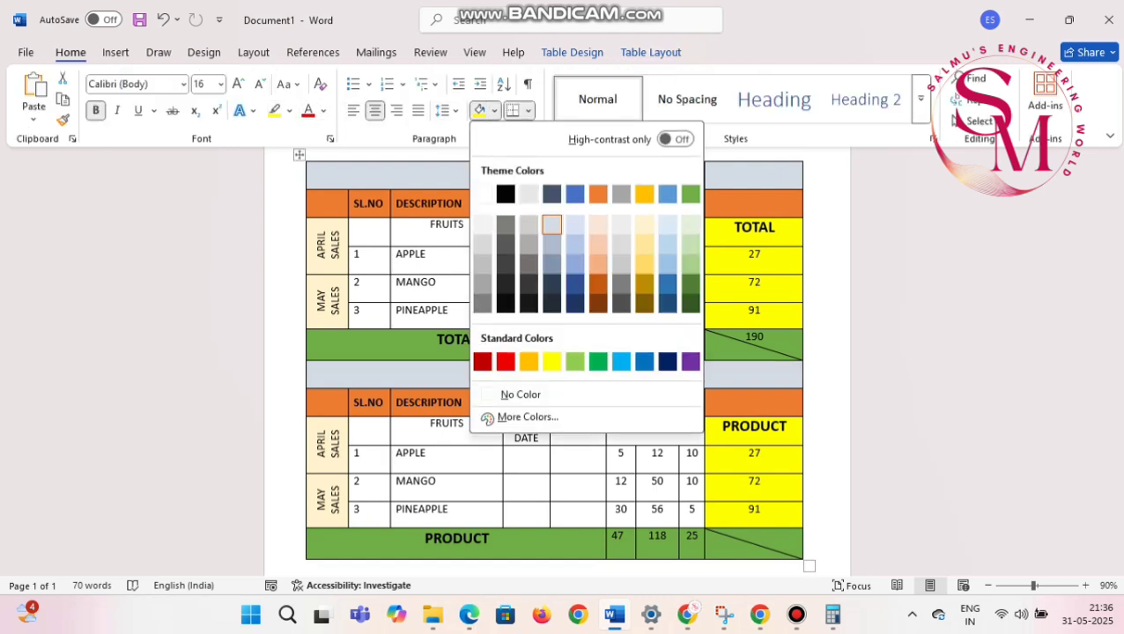
{"action": "left_click", "coordinate": [551, 225]}
Step: Clear the three results in the yellow PRODUCT column and the results in the green PRODUCT row
{"action": "scroll", "coordinate": [755, 410], "scroll_direction": "down", "scroll_amount": 2}
{"action": "double_click", "coordinate": [755, 410]}
{"action": "scroll", "coordinate": [755, 409], "scroll_direction": "up", "scroll_amount": 2}
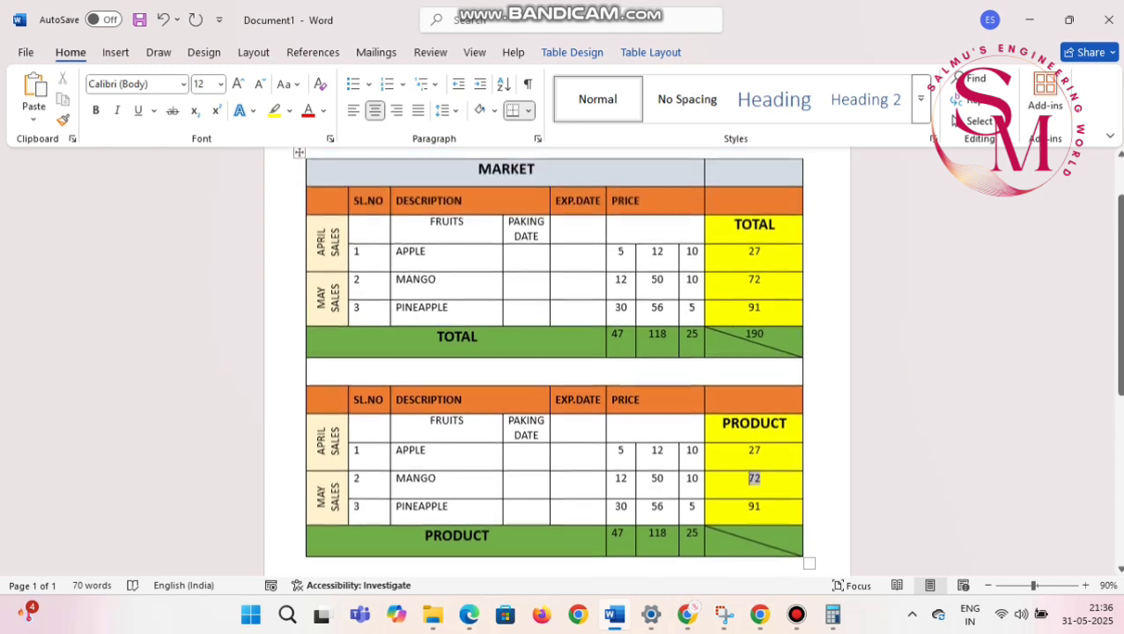
{"action": "scroll", "coordinate": [557, 357], "scroll_direction": "down", "scroll_amount": 1}
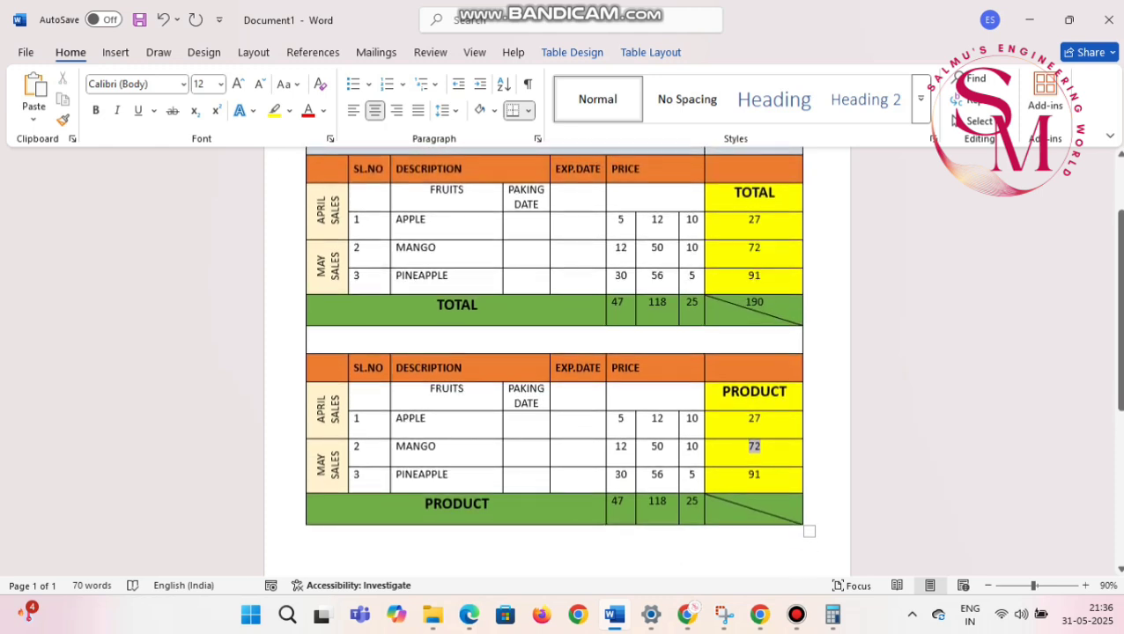
{"action": "left_click", "coordinate": [761, 475]}
{"action": "left_click_drag", "start_coordinate": [758, 474], "coordinate": [754, 417]}
{"action": "key", "text": "Delete"}
{"action": "left_click_drag", "start_coordinate": [612, 501], "coordinate": [776, 504]}
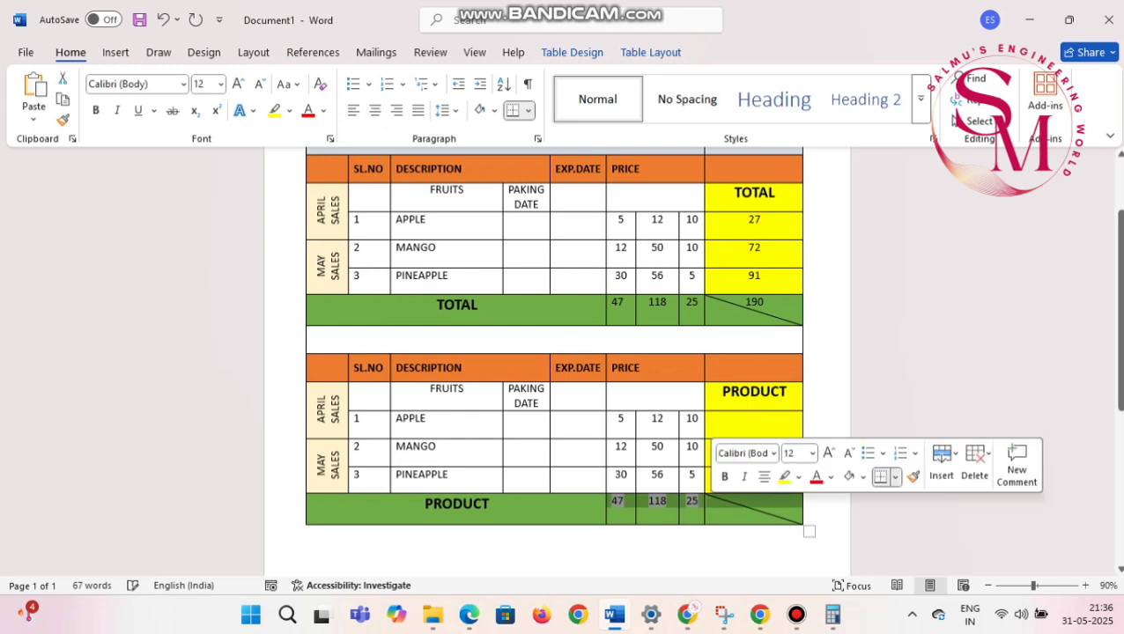
{"action": "key", "text": "Delete"}
Step: Open the Formula dialog for the APPLE row's PRODUCT cell and clear the default formula down to the equals sign
{"action": "left_click", "coordinate": [754, 421]}
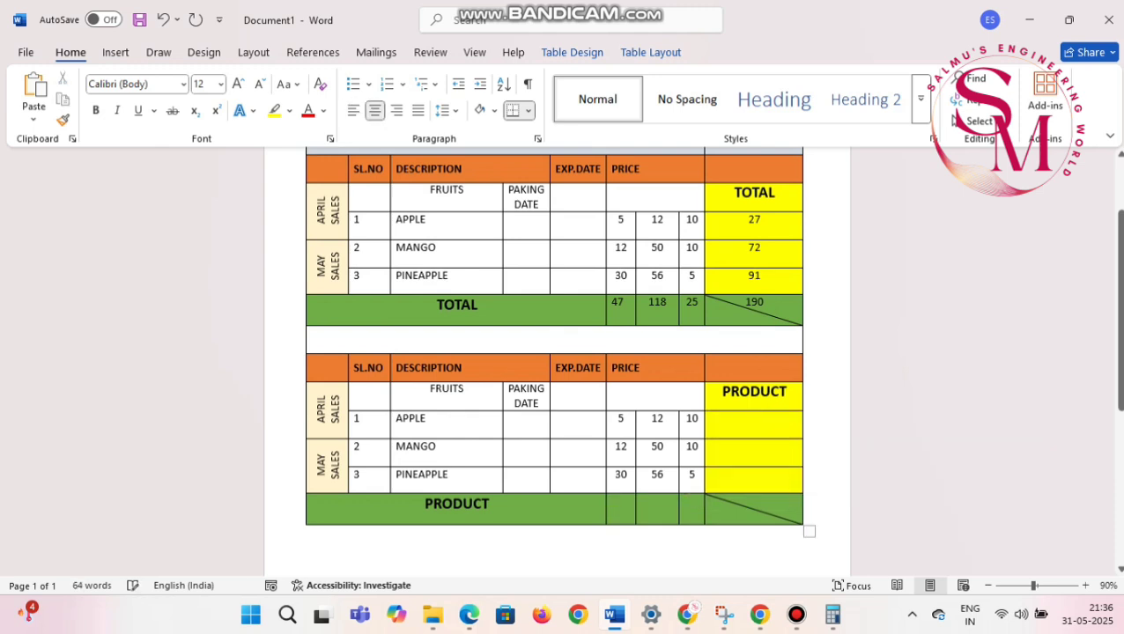
{"action": "type", "text": "="}
{"action": "key", "text": "BackSpace"}
{"action": "left_click", "coordinate": [651, 52]}
{"action": "left_click", "coordinate": [867, 121]}
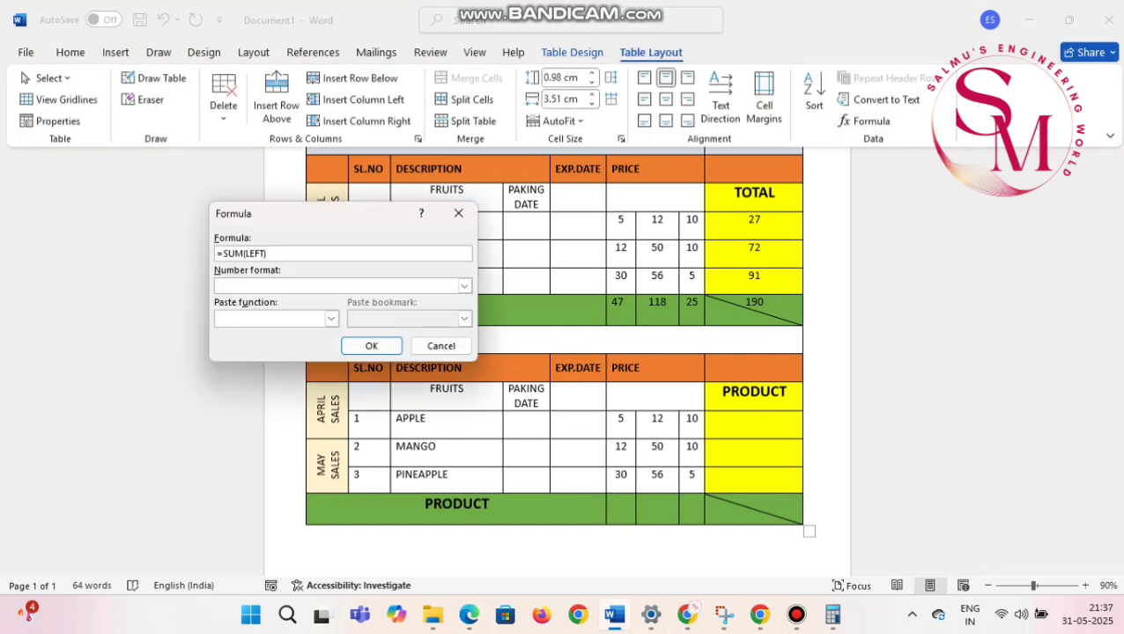
{"action": "left_click", "coordinate": [332, 318]}
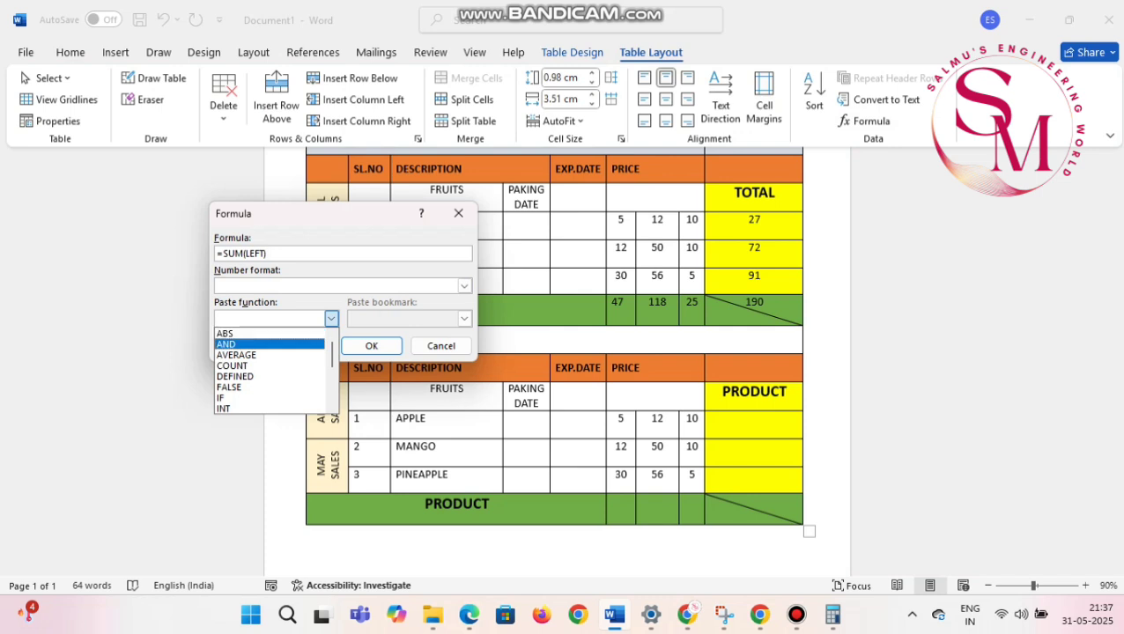
{"action": "scroll", "coordinate": [269, 398], "scroll_direction": "down", "scroll_amount": 1}
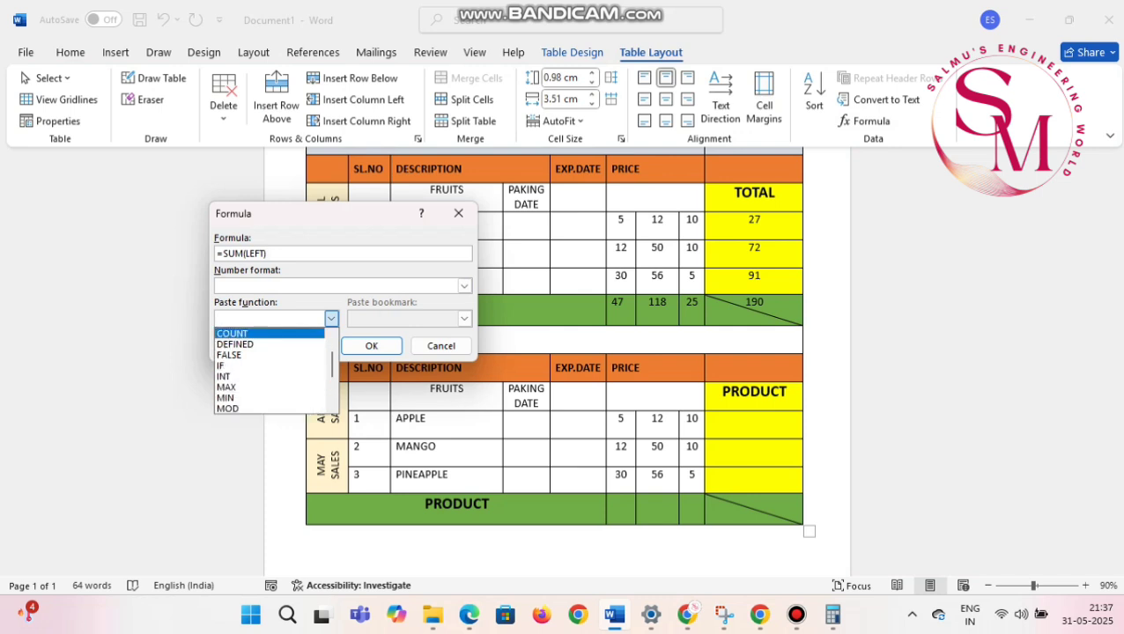
{"action": "left_click", "coordinate": [332, 318]}
{"action": "left_click_drag", "start_coordinate": [267, 254], "coordinate": [223, 254]}
{"action": "key", "text": "BackSpace"}
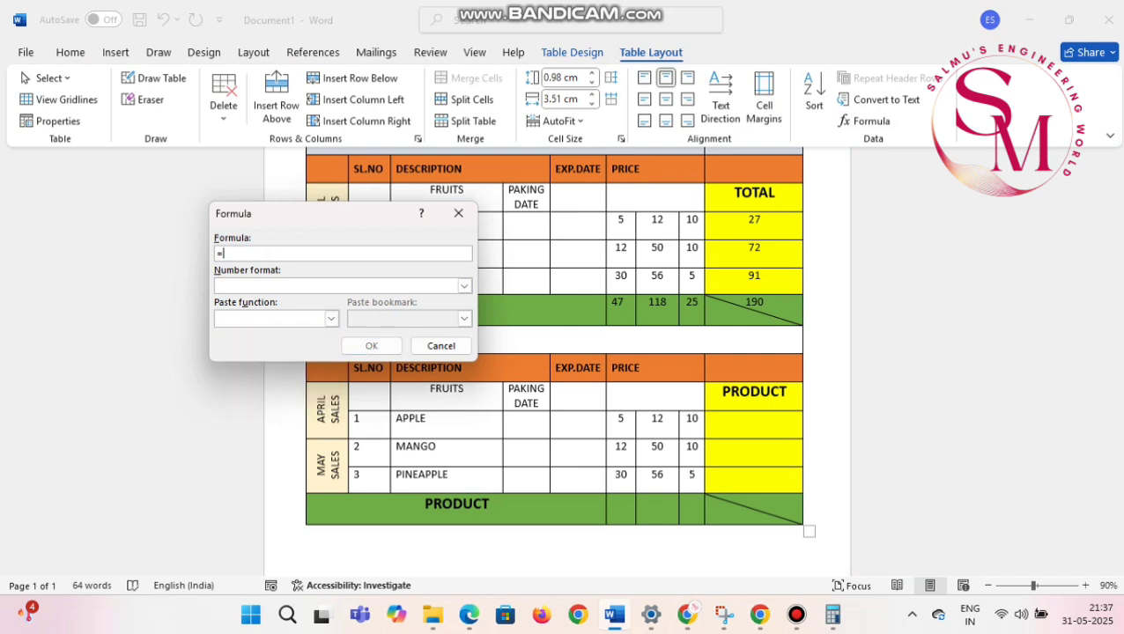
Step: Choose the PRODUCT function with LEFT as its argument and insert =PRODUCT(LEFT) in the APPLE row
{"action": "left_click", "coordinate": [331, 318]}
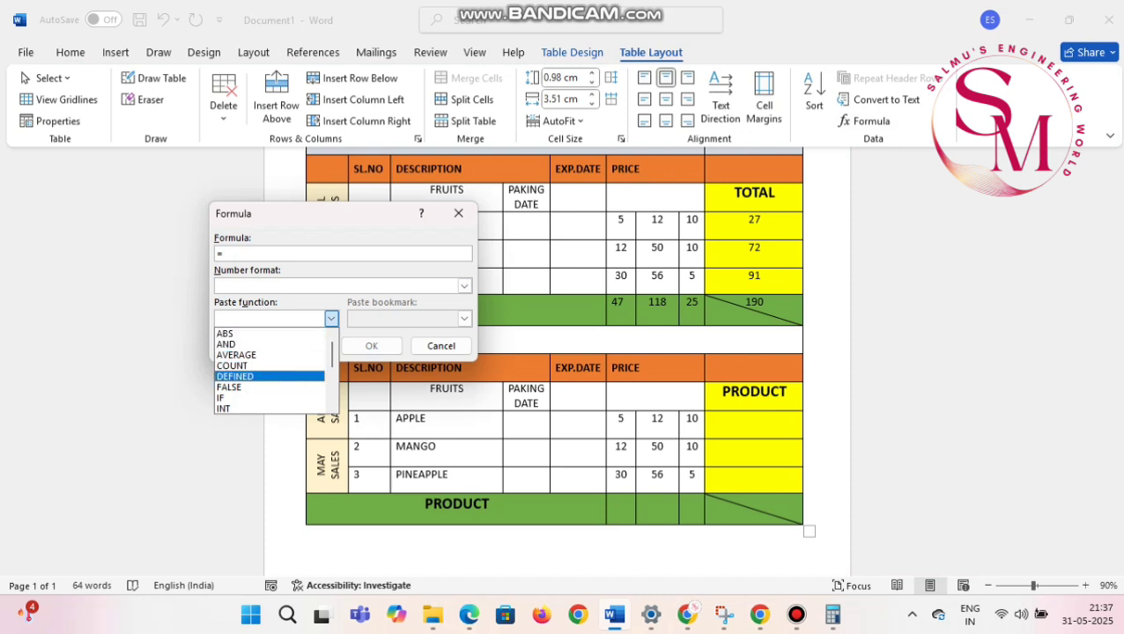
{"action": "scroll", "coordinate": [269, 370], "scroll_direction": "down", "scroll_amount": 2}
{"action": "scroll", "coordinate": [269, 370], "scroll_direction": "down", "scroll_amount": 1}
{"action": "left_click", "coordinate": [247, 397]}
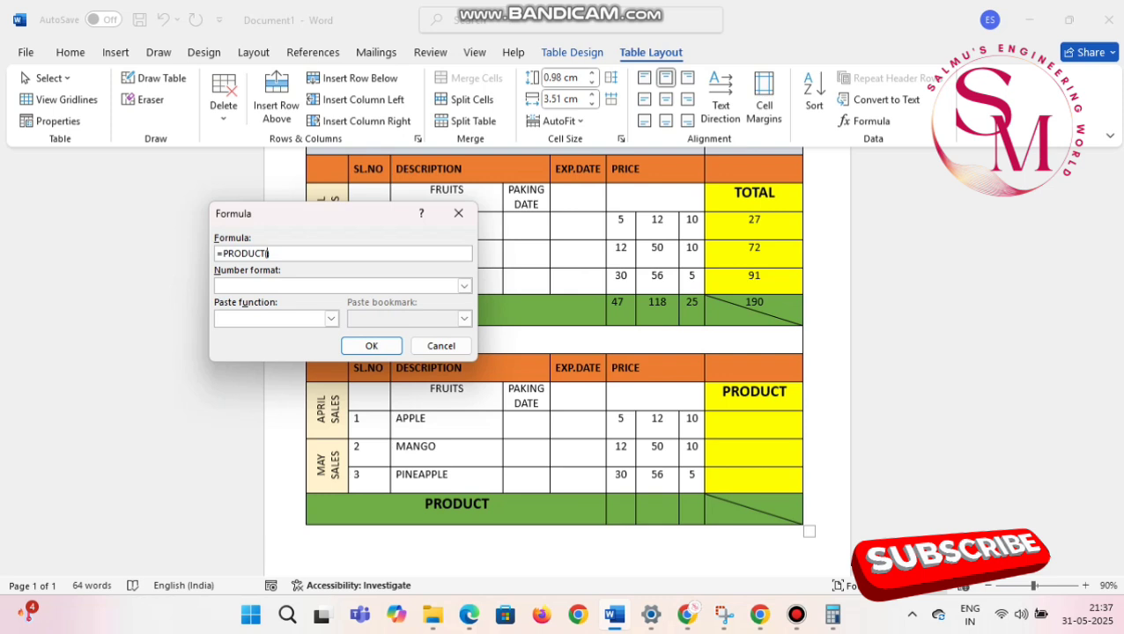
{"action": "type", "text": "LEFT"}
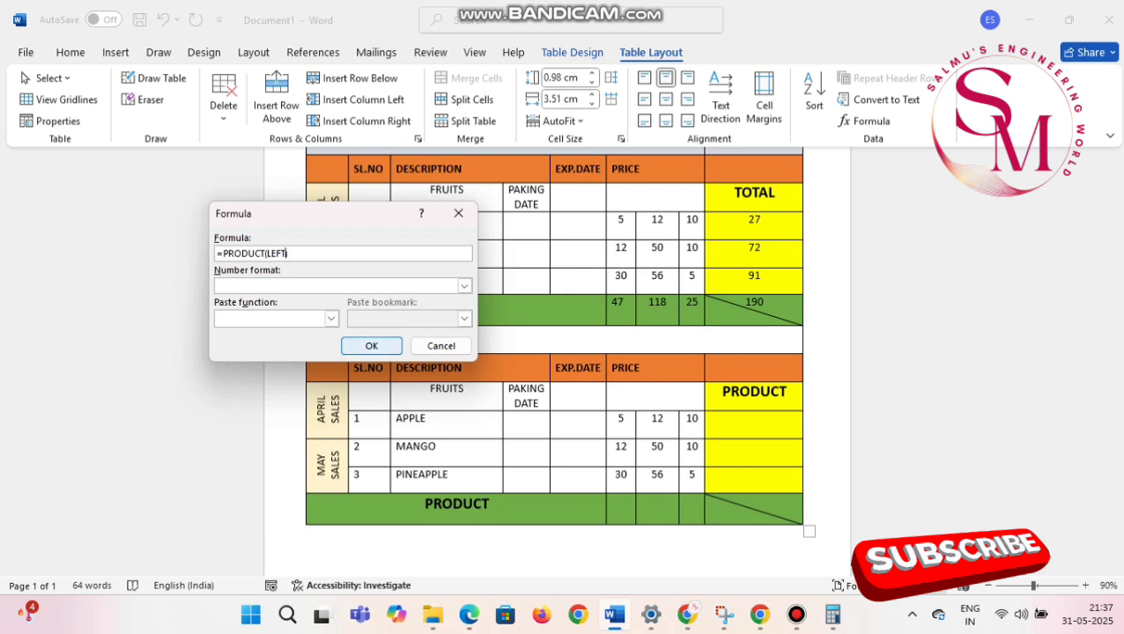
{"action": "left_click", "coordinate": [371, 345]}
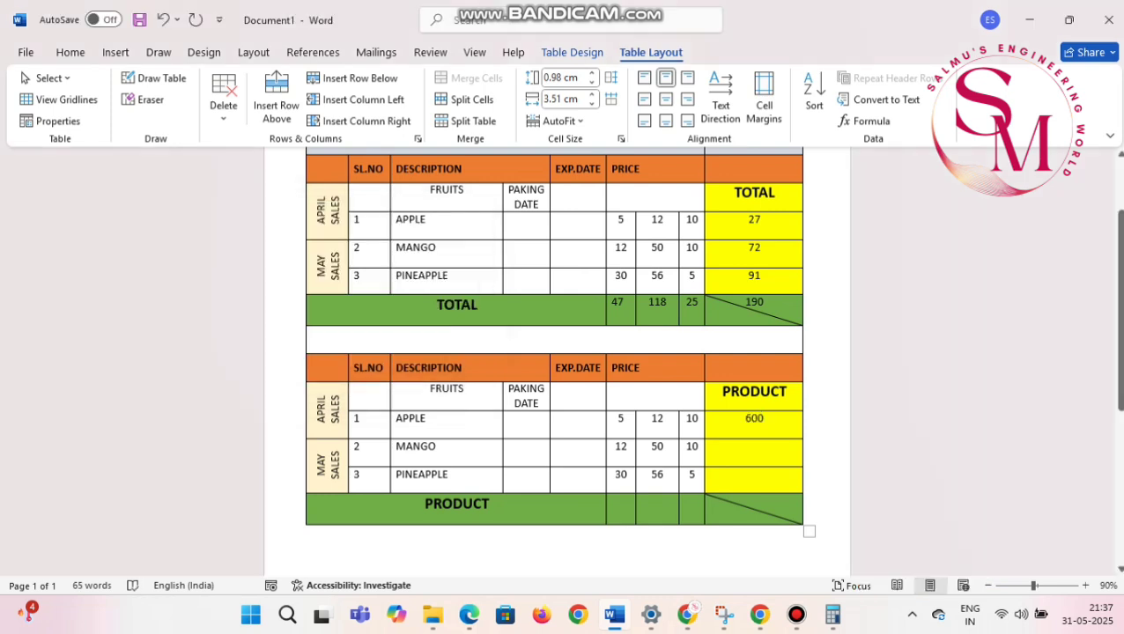
{"action": "left_click", "coordinate": [867, 121]}
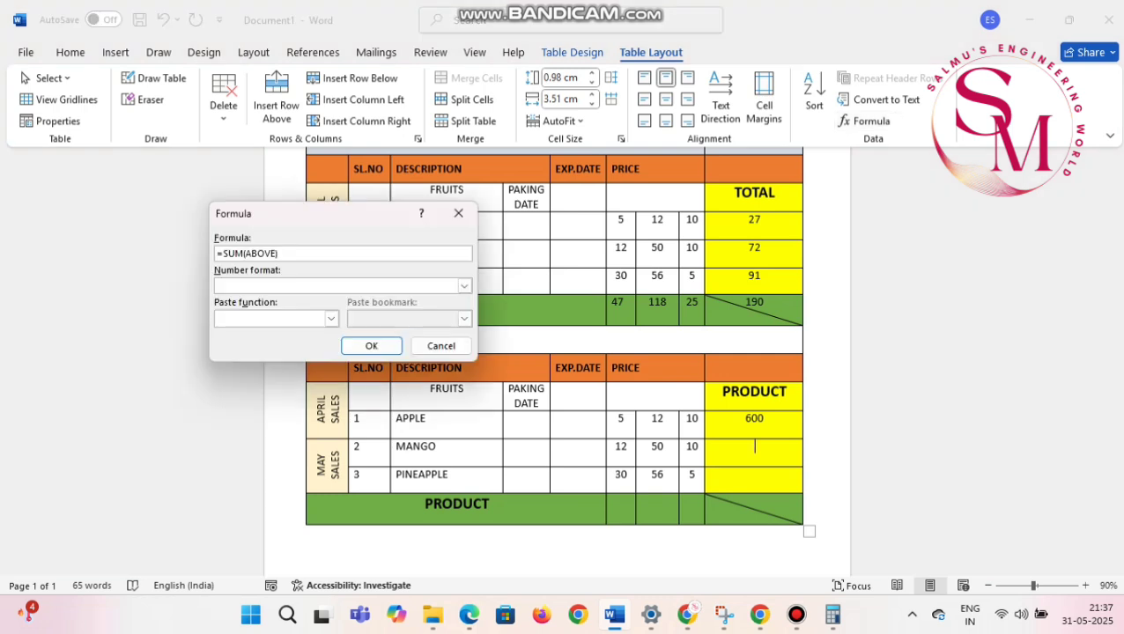
{"action": "left_click_drag", "start_coordinate": [279, 253], "coordinate": [216, 253]}
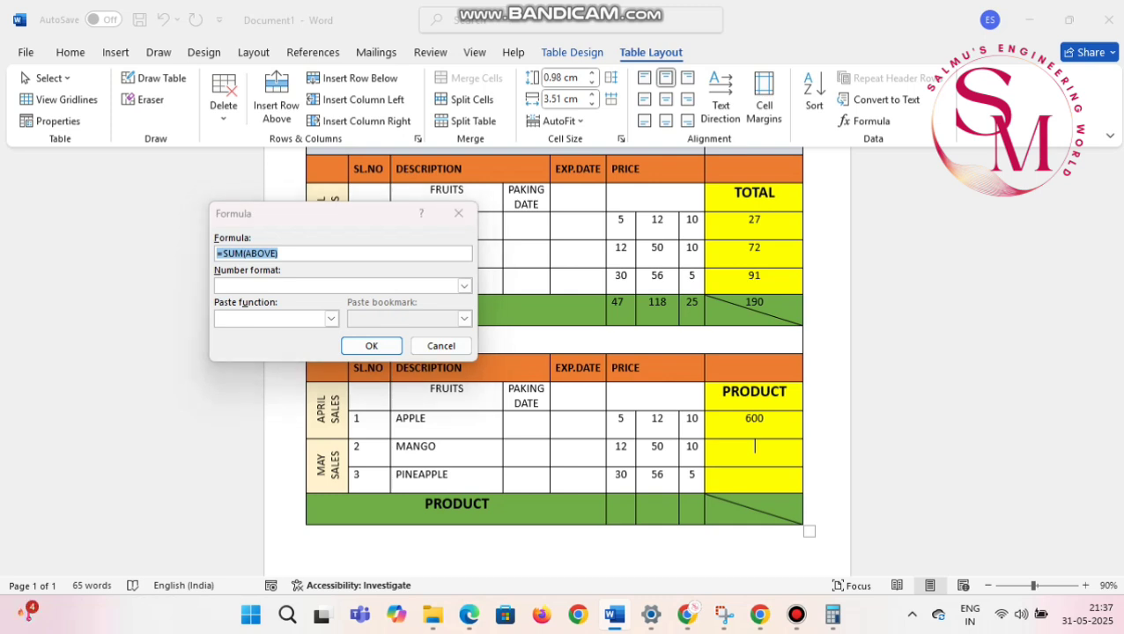
{"action": "left_click", "coordinate": [459, 213]}
Step: Open the Formula dialog for the green PRODUCT row's first price cell and remove SUM from the default formula, leaving =(ABOVE)
{"action": "scroll", "coordinate": [553, 343], "scroll_direction": "down", "scroll_amount": 2}
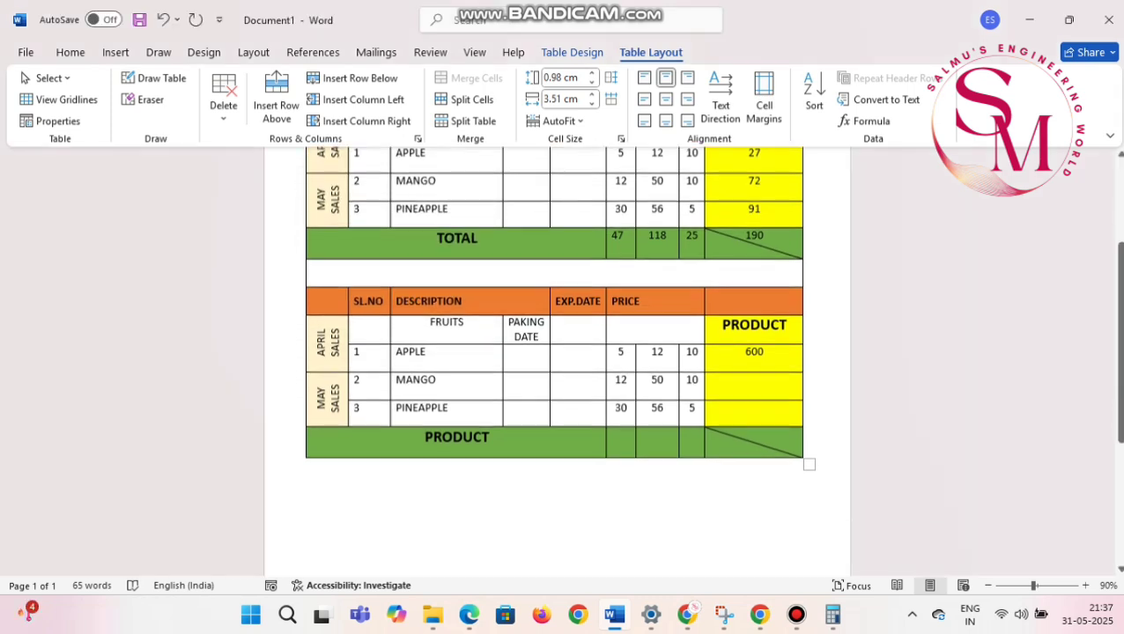
{"action": "left_click", "coordinate": [611, 501]}
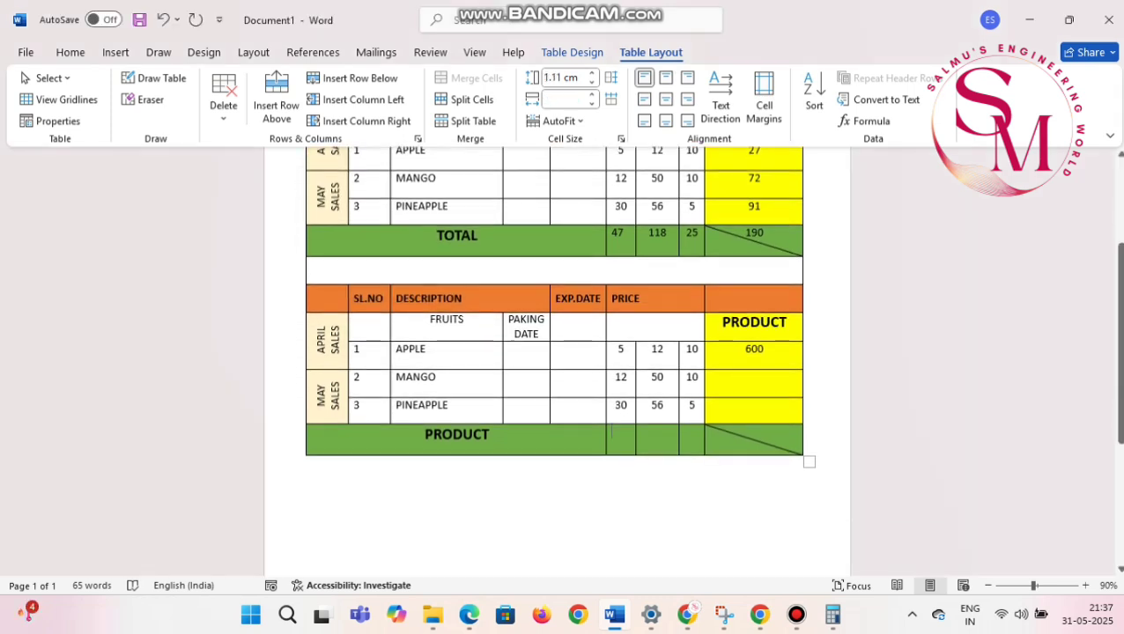
{"action": "key", "text": "alt+a"}
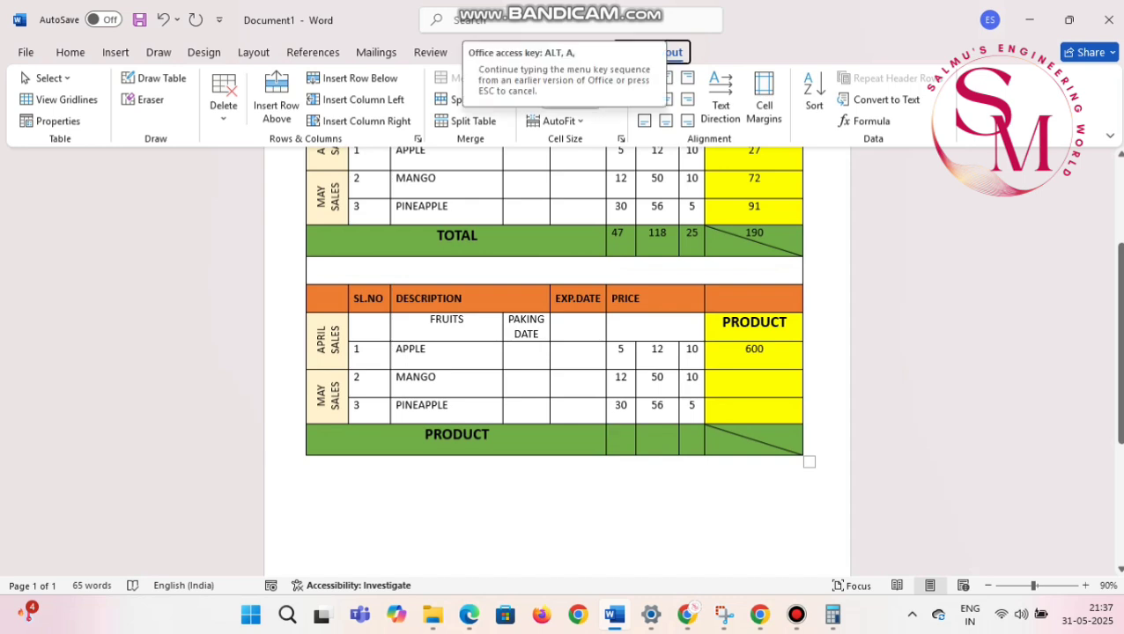
{"action": "key", "text": "o"}
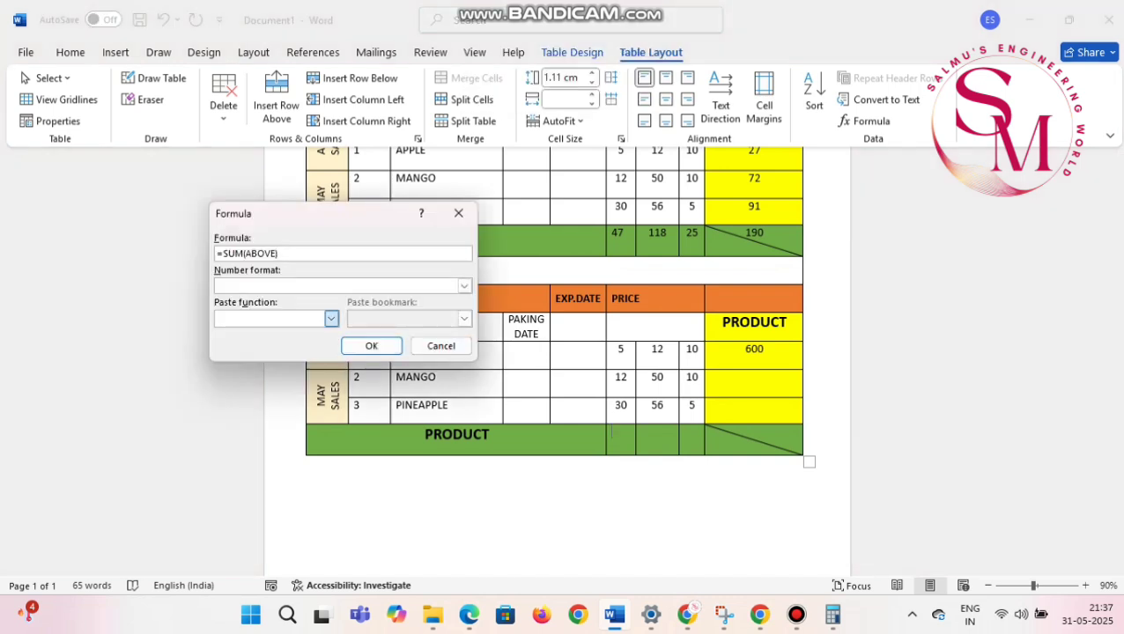
{"action": "left_click_drag", "start_coordinate": [278, 254], "coordinate": [225, 253]}
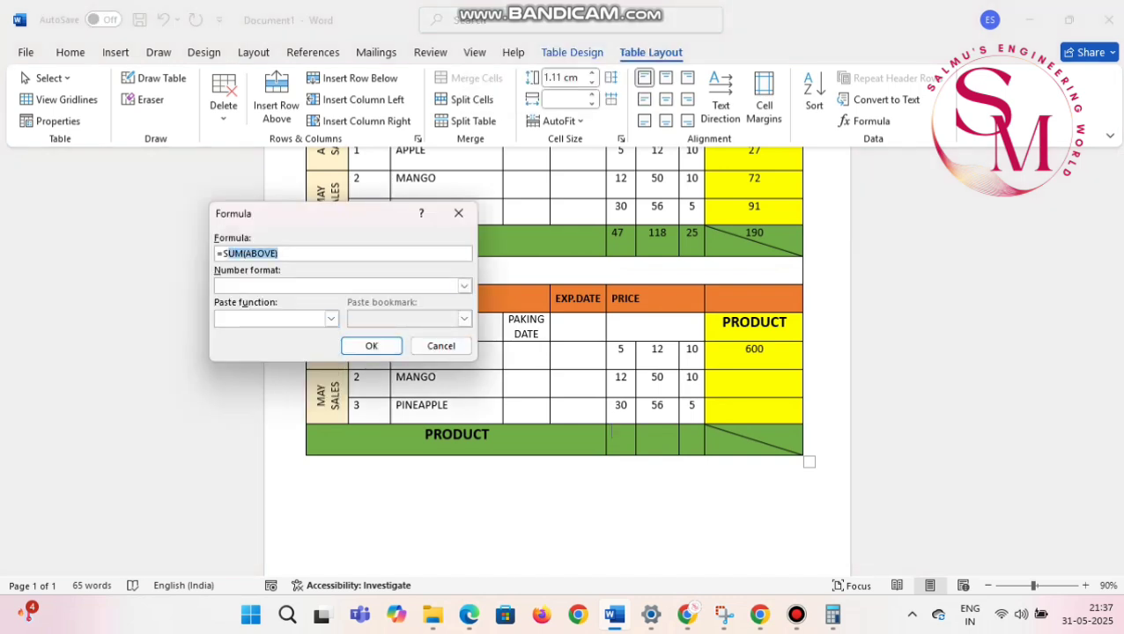
{"action": "left_click", "coordinate": [245, 253]}
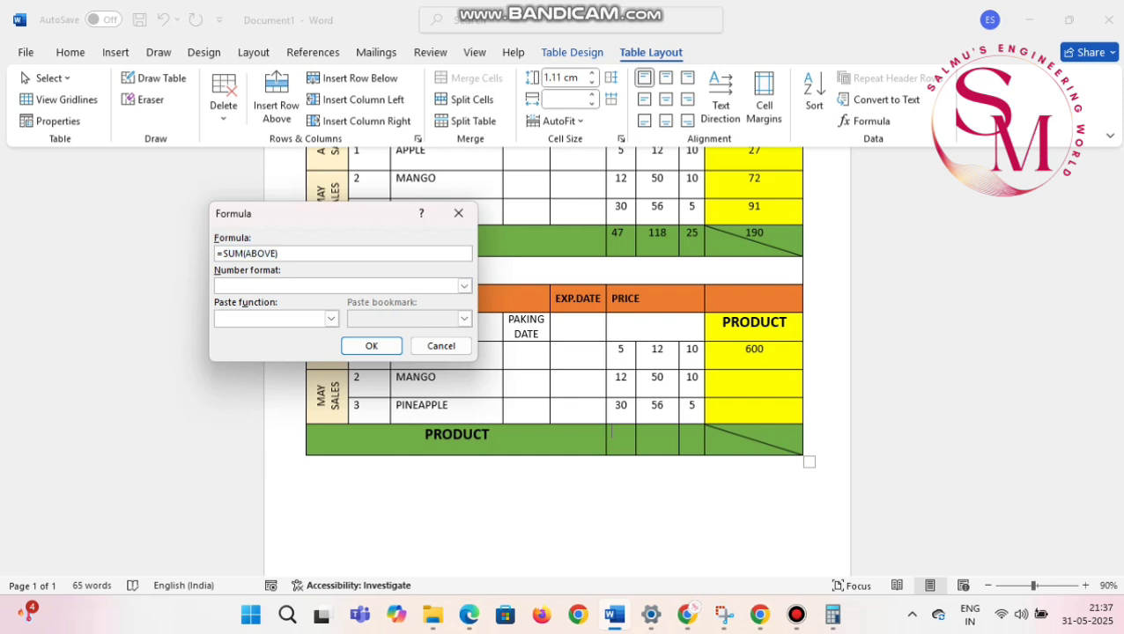
{"action": "key", "text": "BackSpace"}
{"action": "key", "text": "BackSpace"}
{"action": "key", "text": "BackSpace"}
Step: Try to insert the PRODUCT function before (ABOVE) in the green row's first price cell, and delete the resulting field
{"action": "left_click", "coordinate": [331, 318]}
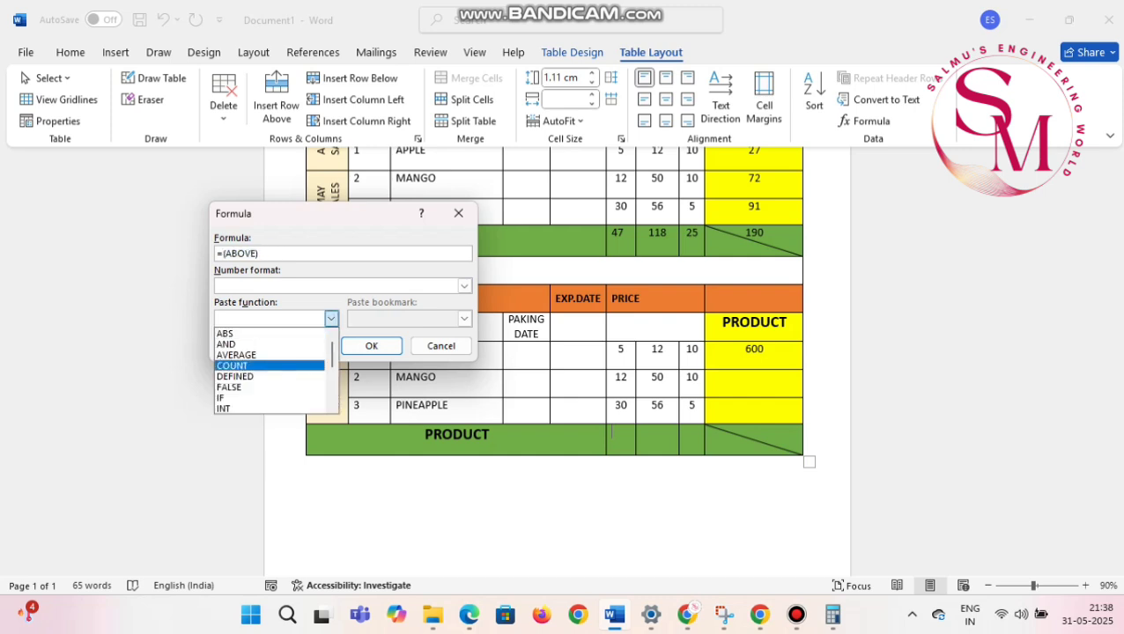
{"action": "scroll", "coordinate": [269, 370], "scroll_direction": "down", "scroll_amount": 3}
{"action": "left_click", "coordinate": [237, 397]}
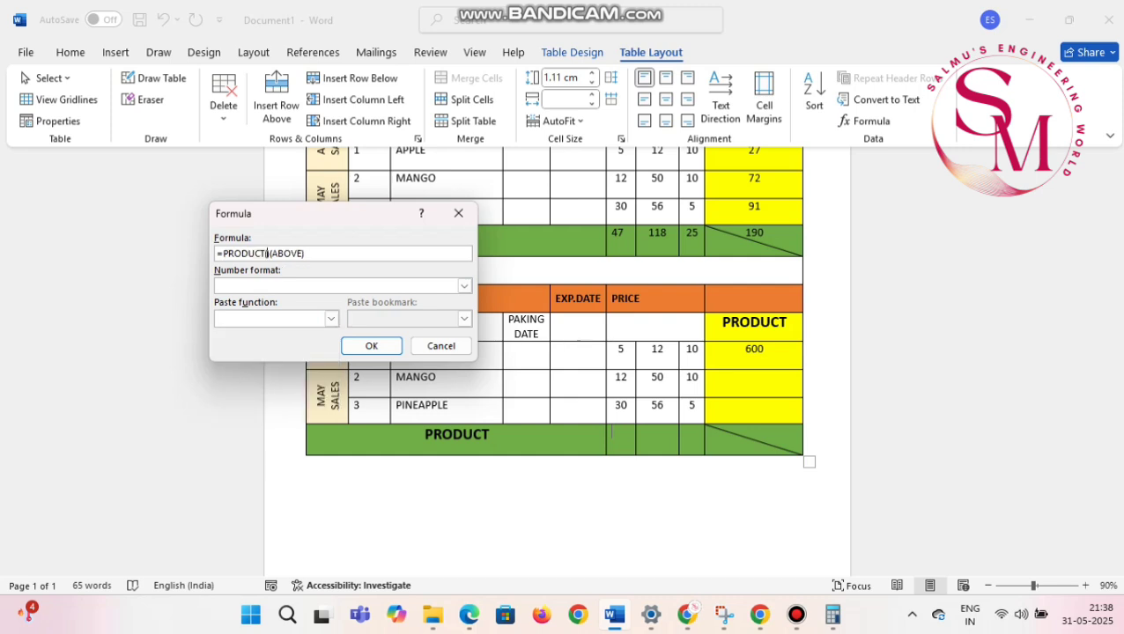
{"action": "key", "text": "Return"}
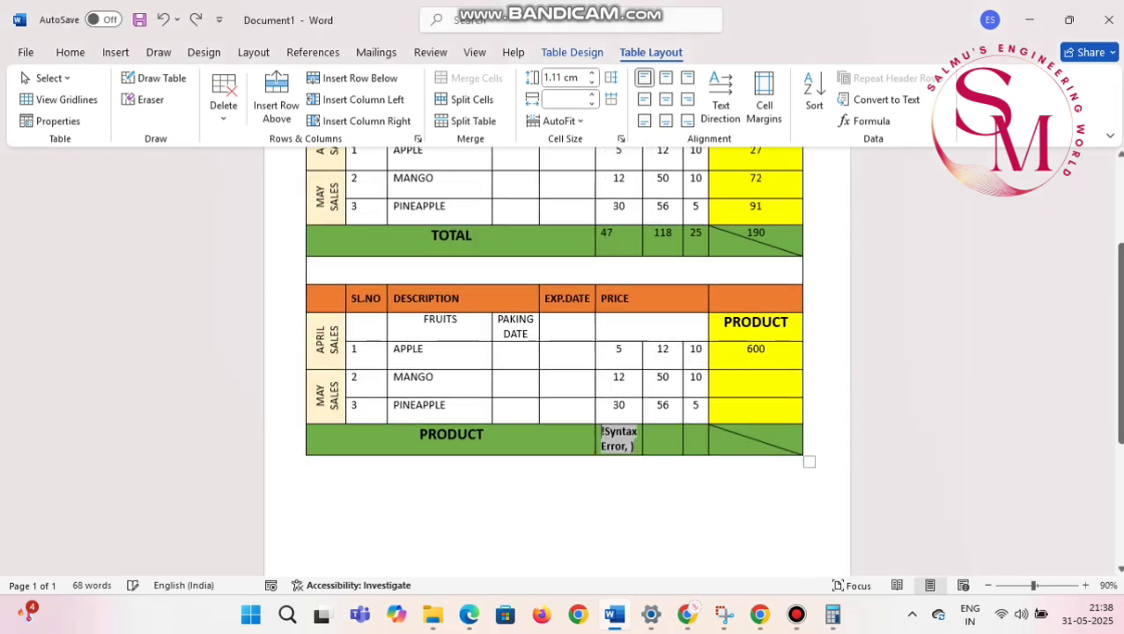
{"action": "key", "text": "Delete"}
{"action": "key", "text": "Delete"}
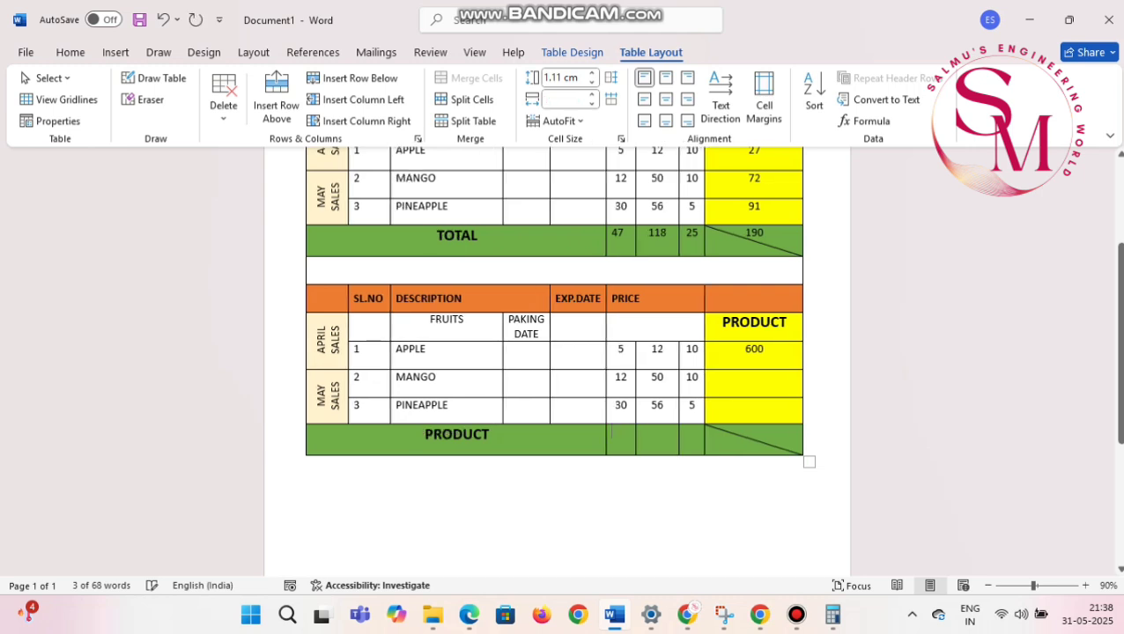
Step: Reopen the Formula dialog for the green row's first price cell and clear the default formula down to the equals sign
{"action": "left_click", "coordinate": [866, 121]}
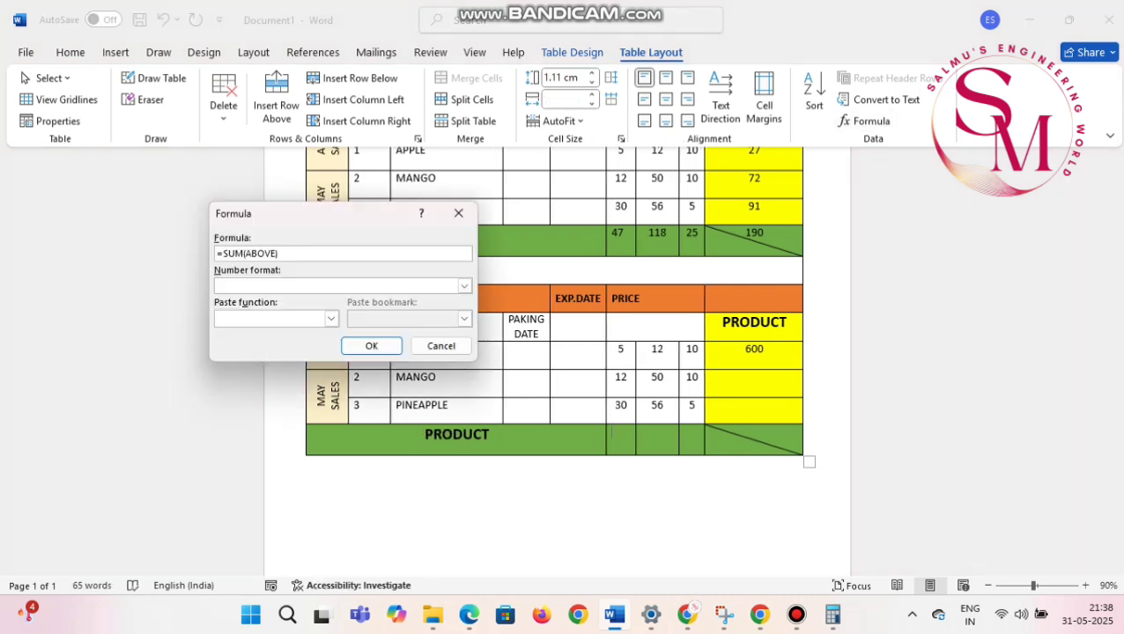
{"action": "key", "text": "BackSpace"}
{"action": "key", "text": "BackSpace"}
{"action": "key", "text": "BackSpace"}
{"action": "key", "text": "BackSpace"}
{"action": "key", "text": "BackSpace"}
{"action": "key", "text": "BackSpace"}
{"action": "key", "text": "BackSpace"}
{"action": "key", "text": "BackSpace"}
{"action": "key", "text": "BackSpace"}
Step: Try adding the OR and MAX functions to the formula, and clear it back to the equals sign
{"action": "left_click", "coordinate": [331, 318]}
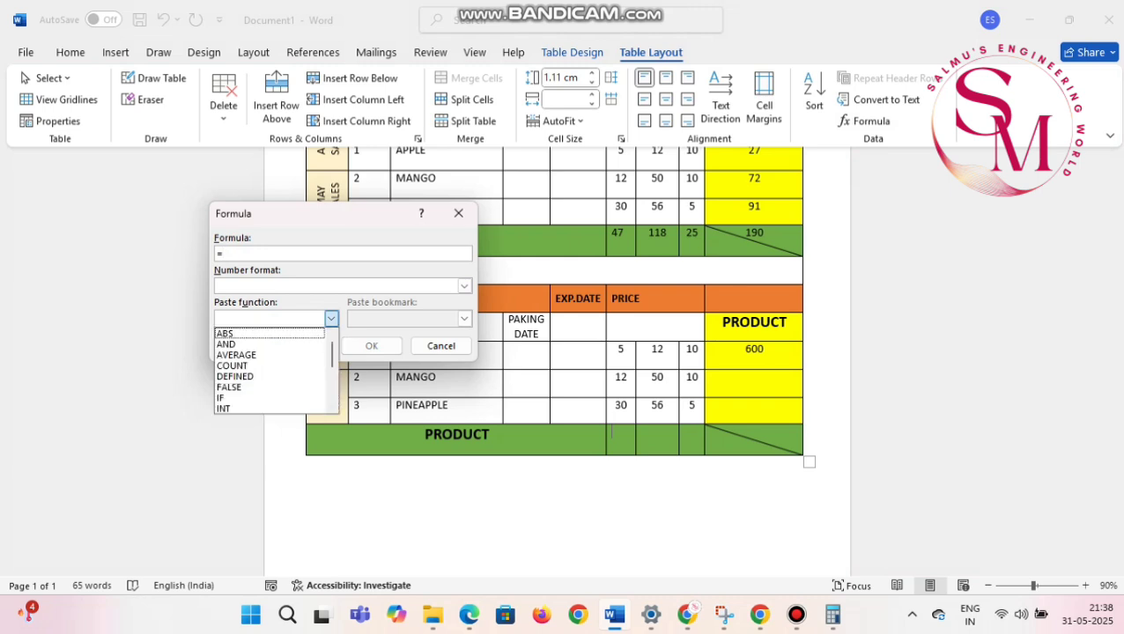
{"action": "scroll", "coordinate": [268, 370], "scroll_direction": "down", "scroll_amount": 3}
{"action": "key", "text": "Return"}
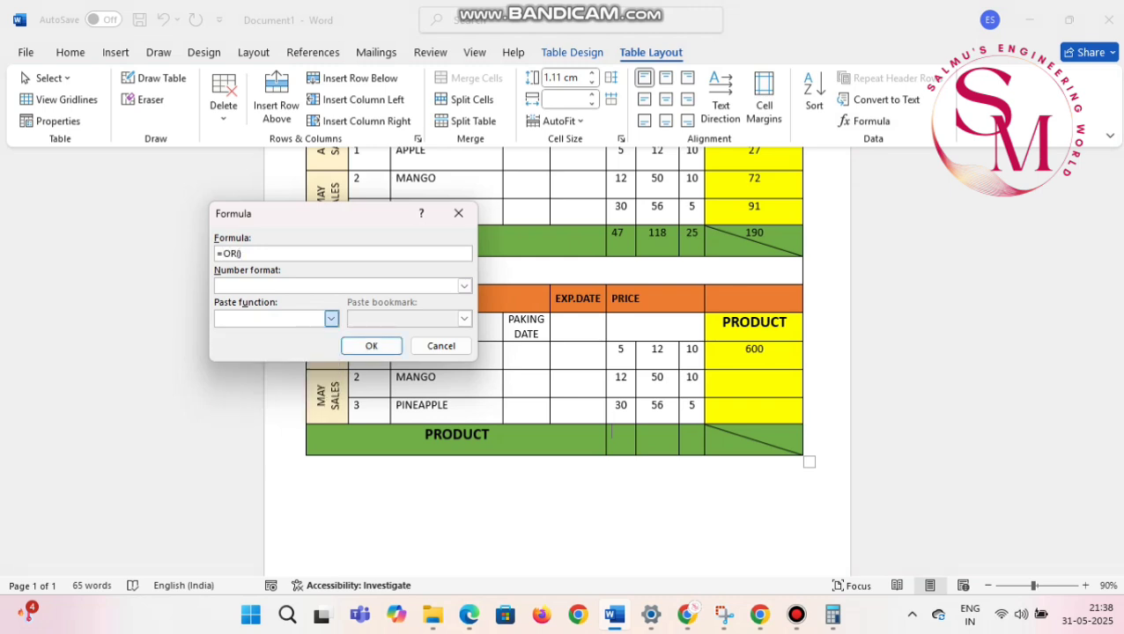
{"action": "left_click", "coordinate": [332, 318]}
{"action": "scroll", "coordinate": [268, 370], "scroll_direction": "down", "scroll_amount": 2}
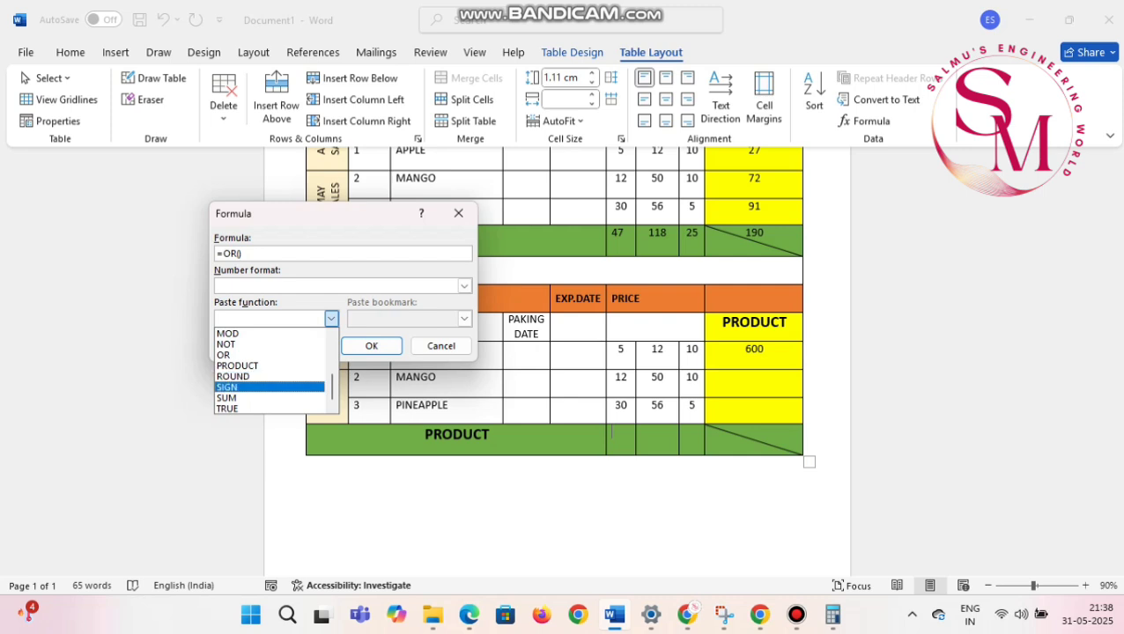
{"action": "scroll", "coordinate": [269, 405], "scroll_direction": "up", "scroll_amount": 2}
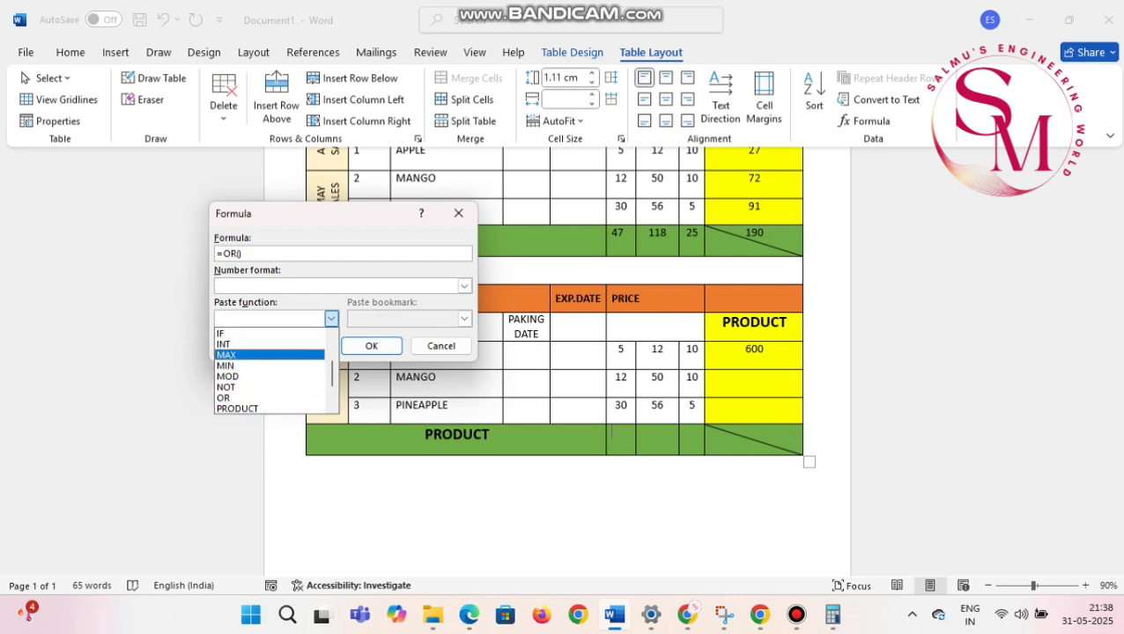
{"action": "scroll", "coordinate": [269, 361], "scroll_direction": "up", "scroll_amount": 1}
{"action": "left_click", "coordinate": [269, 364]}
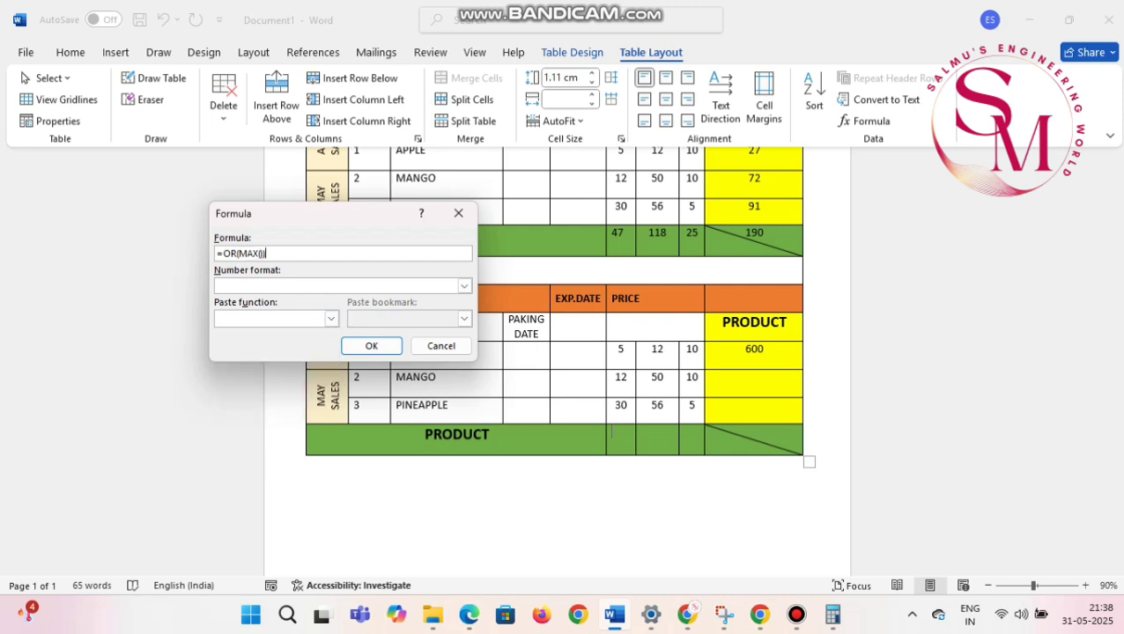
{"action": "key", "text": "BackSpace"}
{"action": "key", "text": "BackSpace"}
{"action": "key", "text": "BackSpace"}
{"action": "key", "text": "BackSpace"}
{"action": "key", "text": "BackSpace"}
{"action": "key", "text": "BackSpace"}
{"action": "key", "text": "BackSpace"}
{"action": "key", "text": "BackSpace"}
{"action": "key", "text": "BackSpace"}
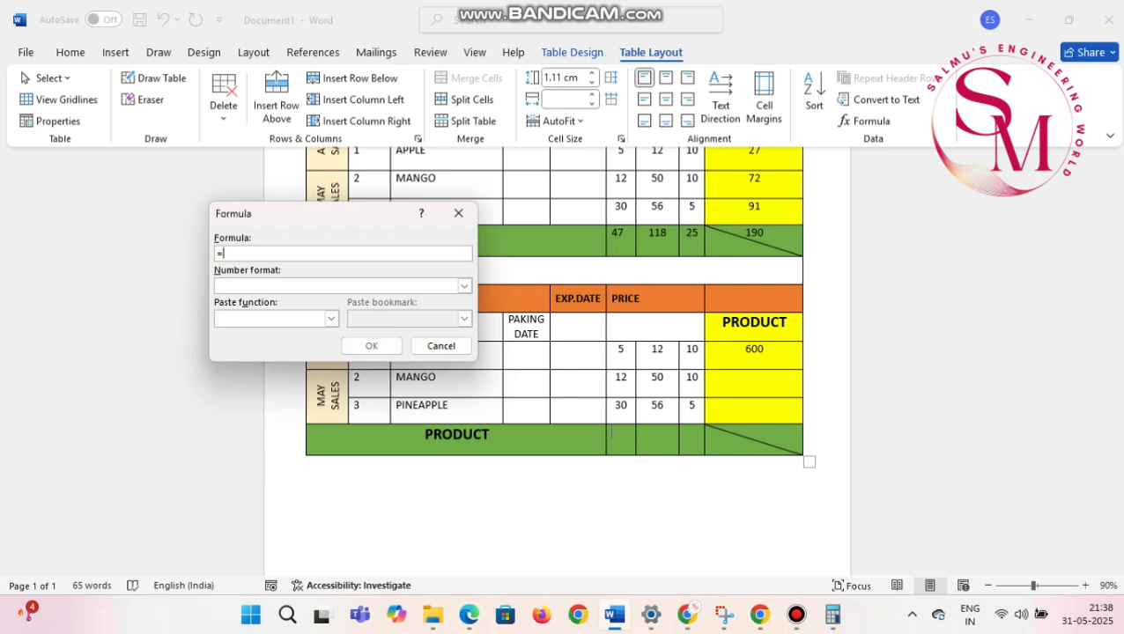
Step: Choose the MAX function with ABOVE as its argument and insert =MAX(ABOVE) in the green row's first price cell
{"action": "left_click", "coordinate": [331, 318]}
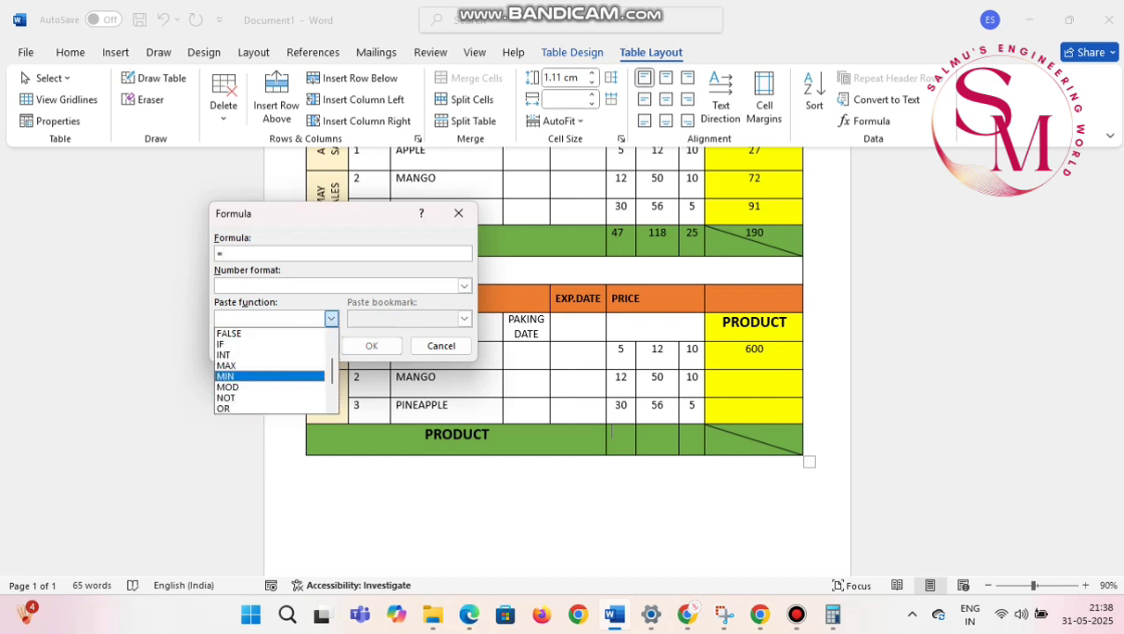
{"action": "left_click", "coordinate": [256, 366]}
{"action": "type", "text": "ABOVE"}
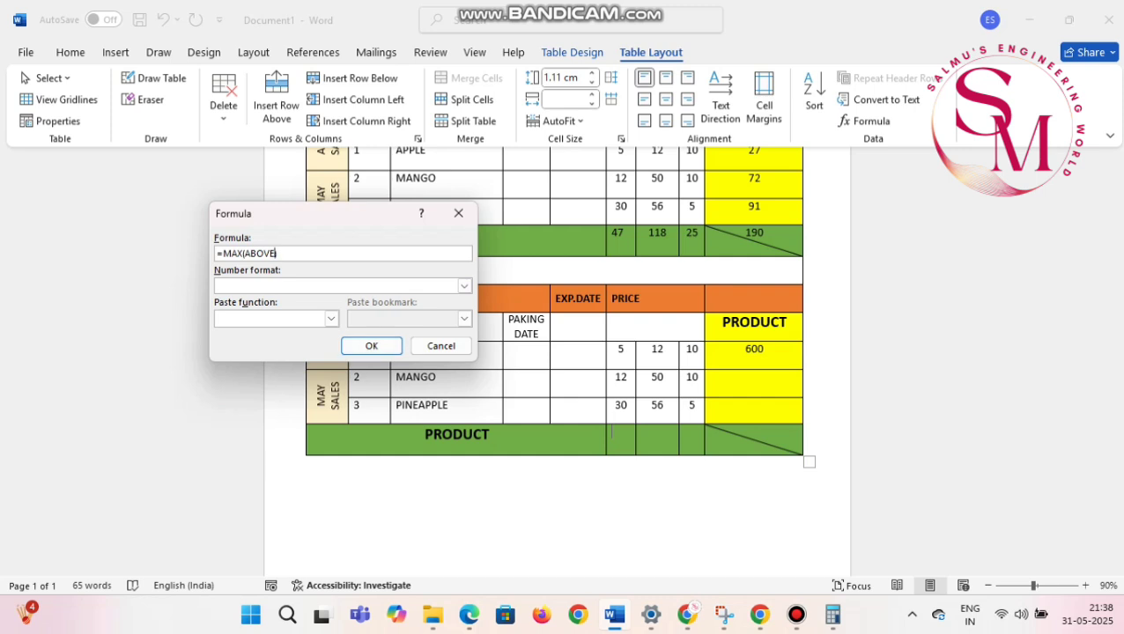
{"action": "key", "text": "Return"}
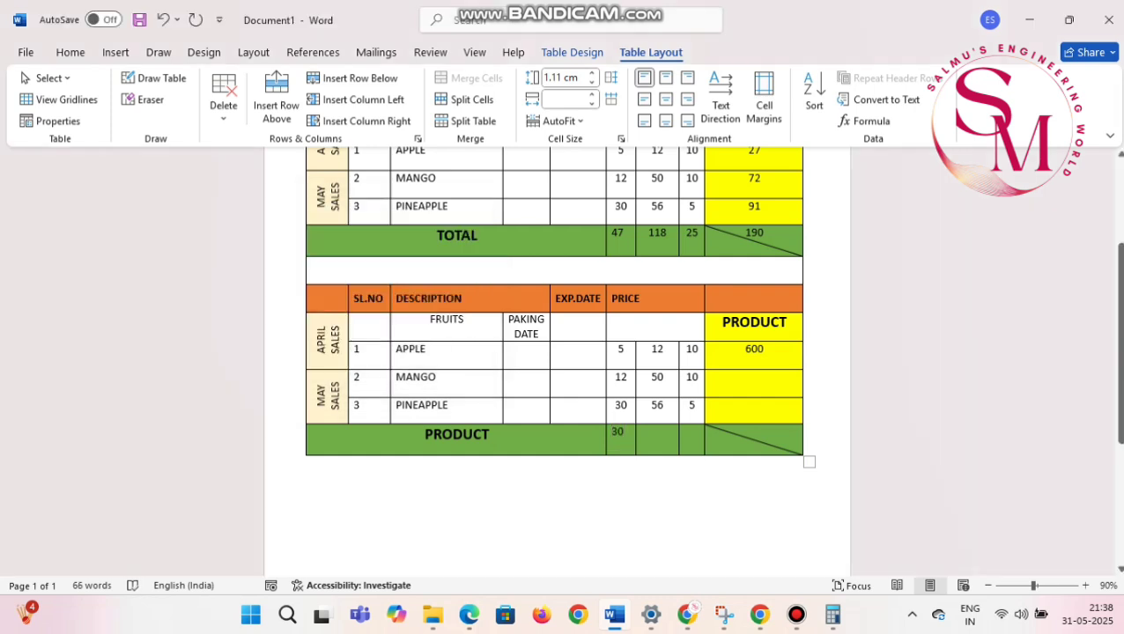
Step: Replace the PRODUCT label in the second table's green row with MAX
{"action": "left_click", "coordinate": [336, 486]}
{"action": "scroll", "coordinate": [557, 361], "scroll_direction": "up", "scroll_amount": 4}
{"action": "scroll", "coordinate": [556, 361], "scroll_direction": "down", "scroll_amount": 1}
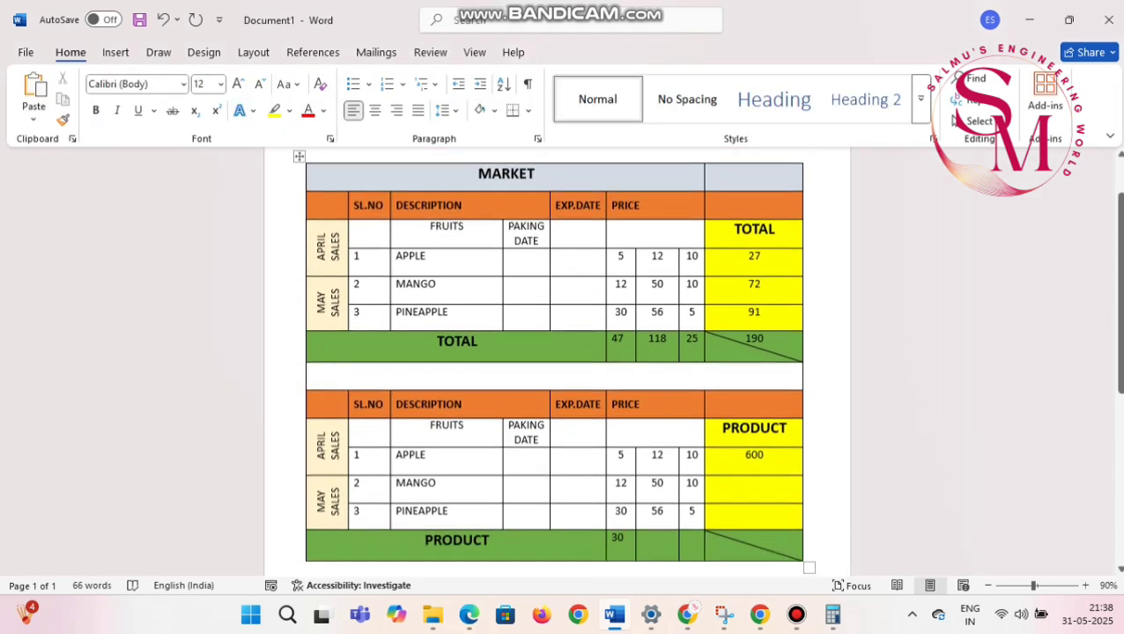
{"action": "left_click_drag", "start_coordinate": [488, 540], "coordinate": [421, 540]}
{"action": "type", "text": "MAX"}
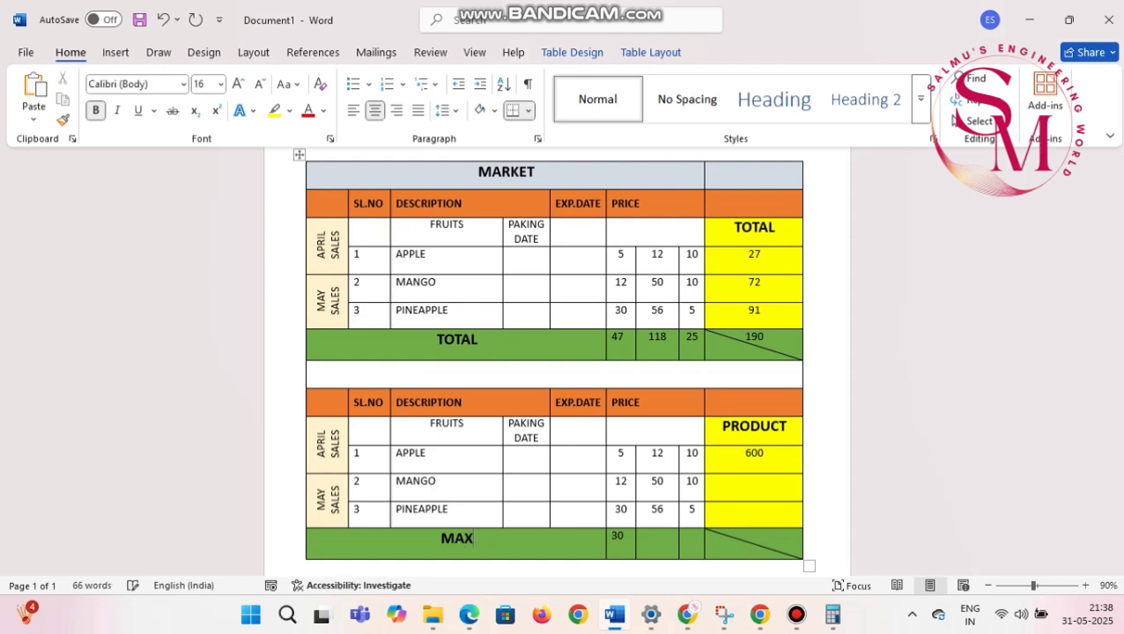
Step: Place the cursor at the end of the MAX row, review both tables and display the table layout commands
{"action": "left_click", "coordinate": [815, 537]}
{"action": "scroll", "coordinate": [815, 537], "scroll_direction": "down", "scroll_amount": 2}
{"action": "scroll", "coordinate": [815, 536], "scroll_direction": "up", "scroll_amount": 3}
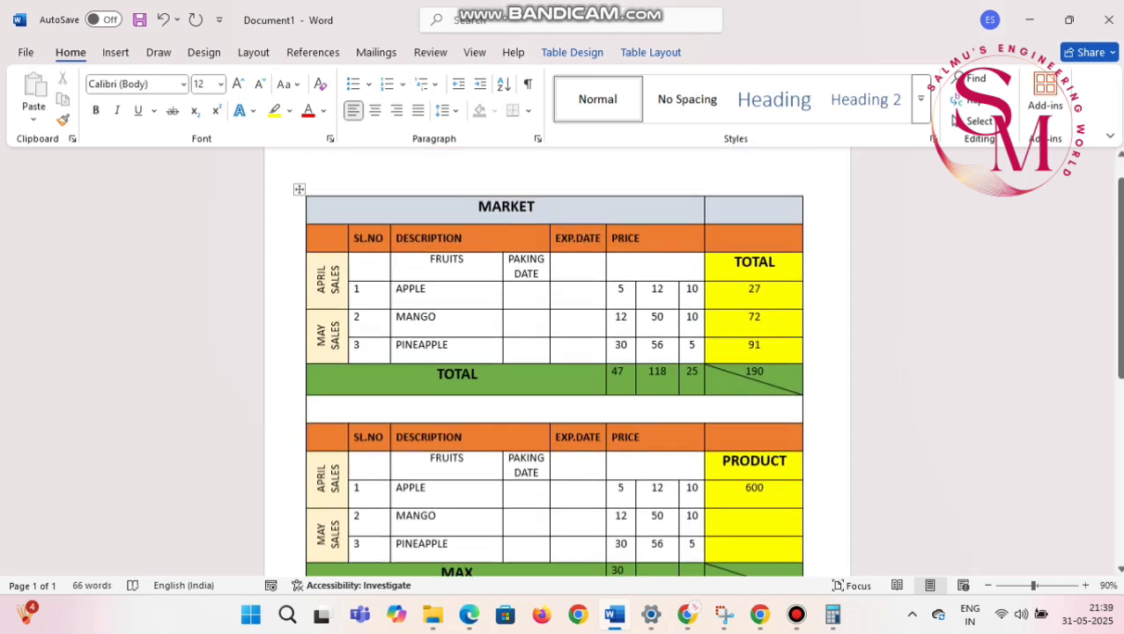
{"action": "left_click", "coordinate": [650, 52]}
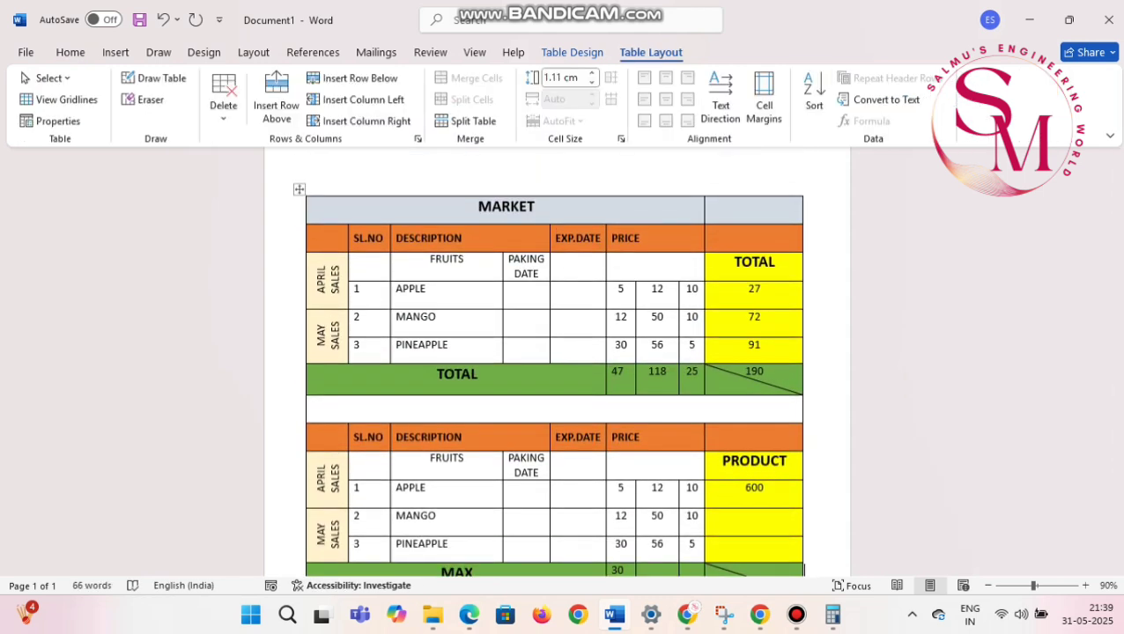